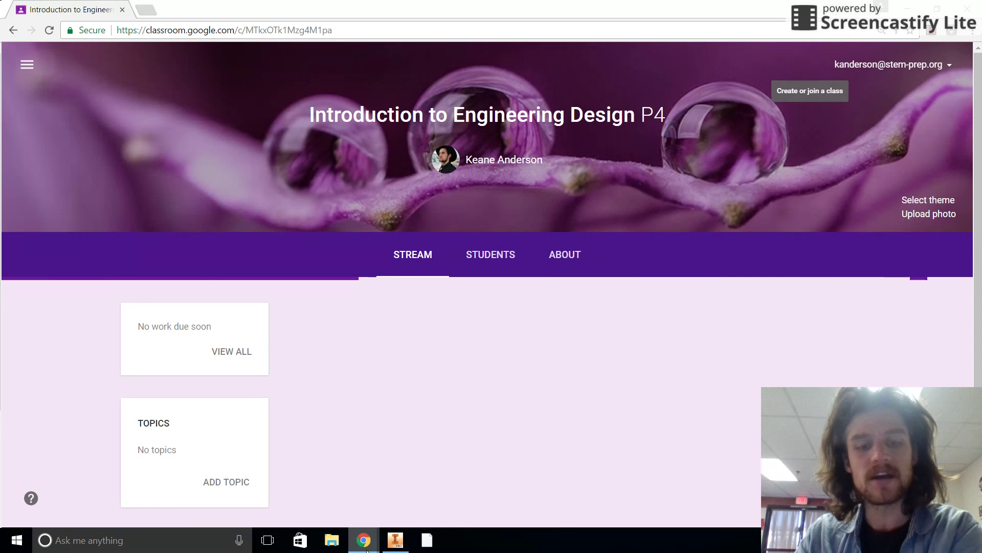
# Step: Create a new part in Autodesk Inventor and start a 2D sketch on the XZ plane
pyautogui.click(396, 540)
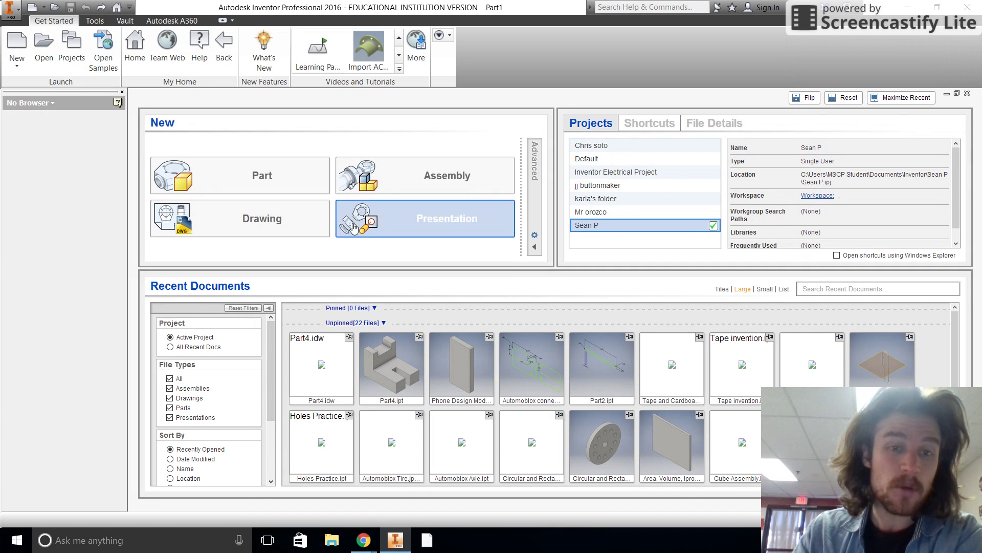
pyautogui.click(275, 189)
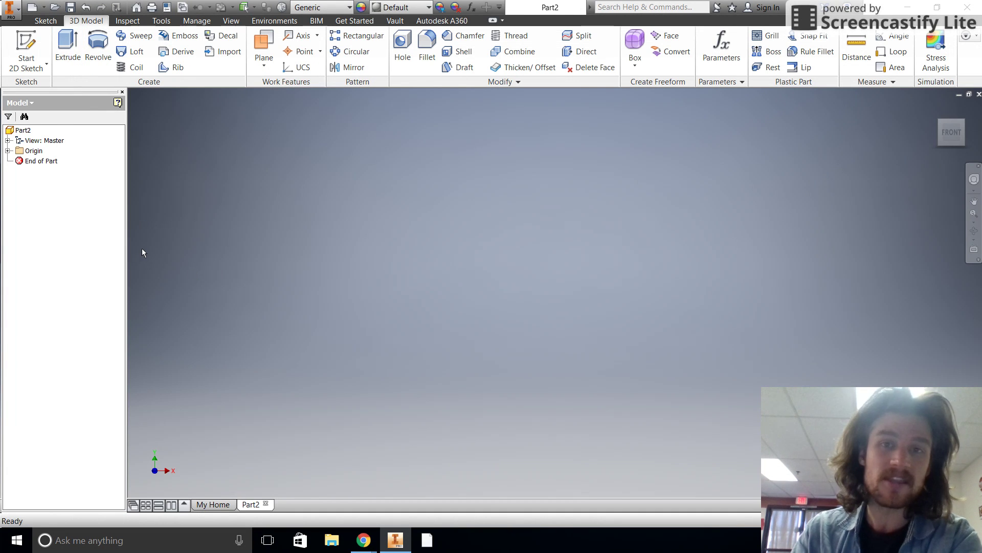
pyautogui.click(29, 66)
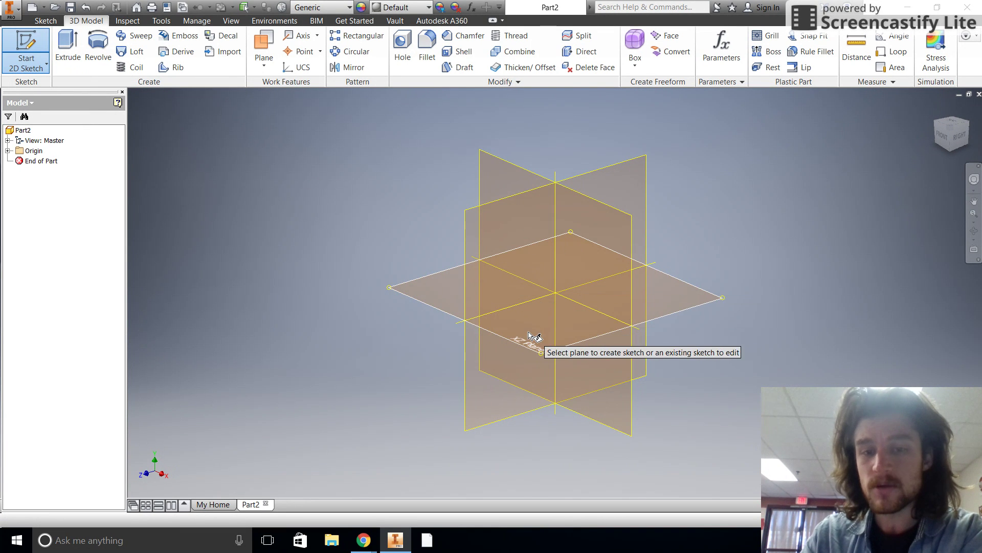
pyautogui.click(538, 336)
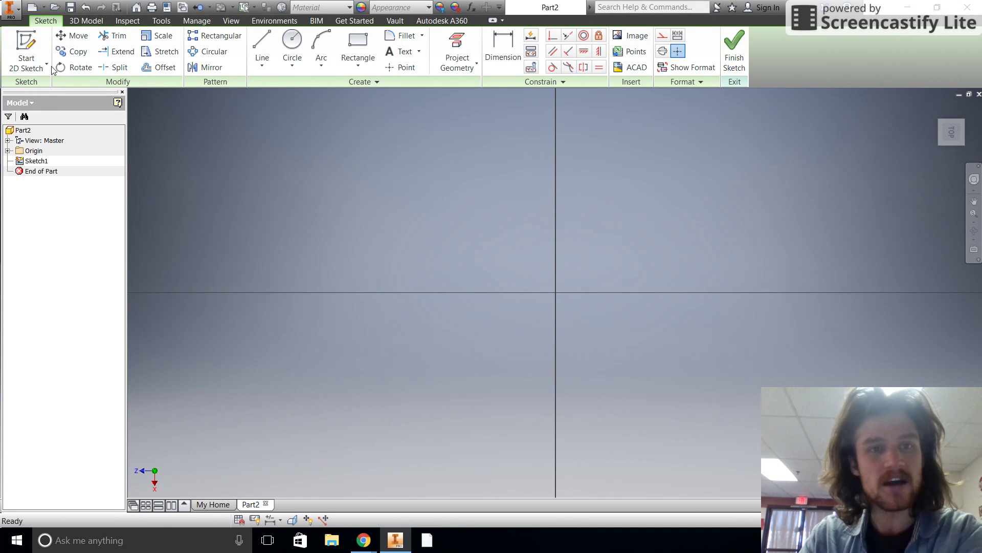
# Step: Draw a two-point rectangle 1 in high and 4 in long around the sketch origin
pyautogui.click(370, 49)
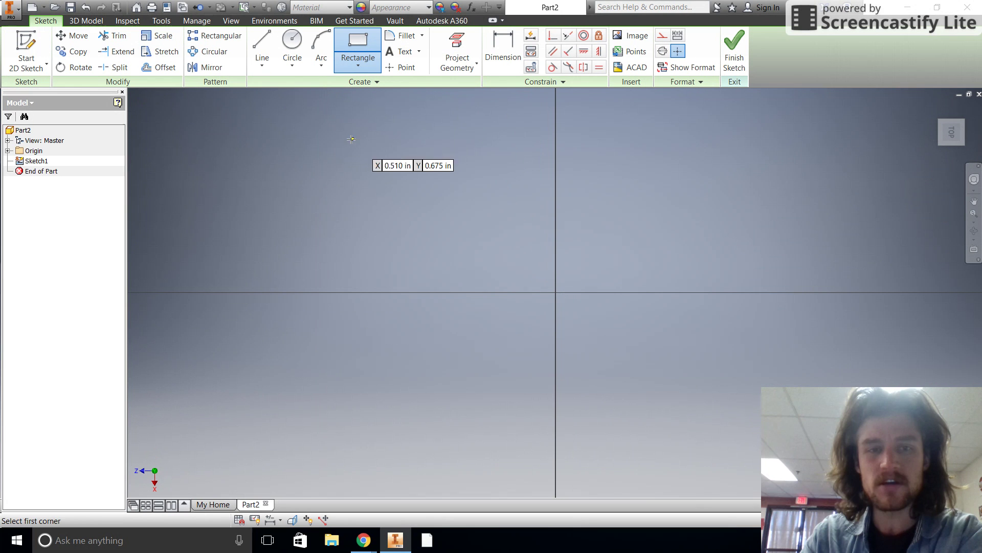
pyautogui.click(302, 191)
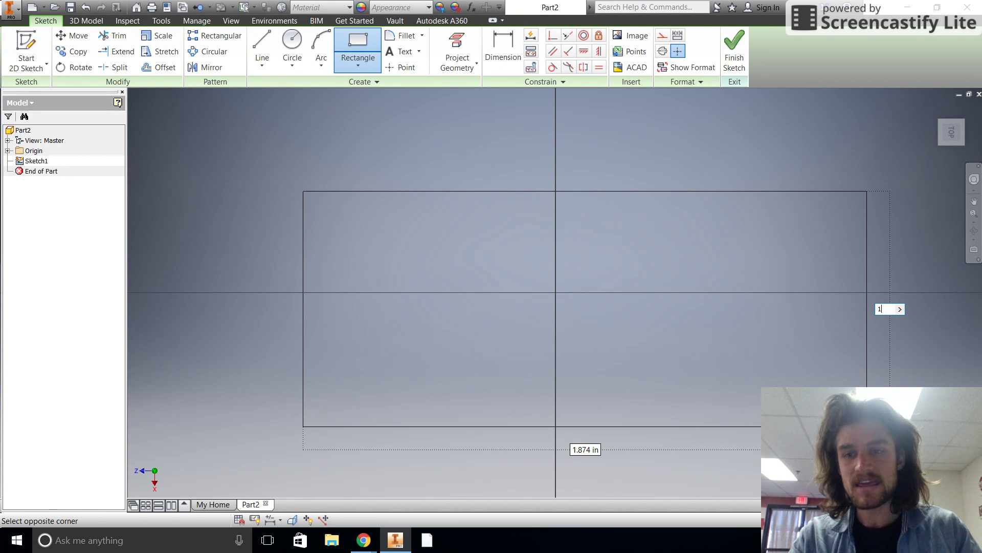
pyautogui.press('Tab')
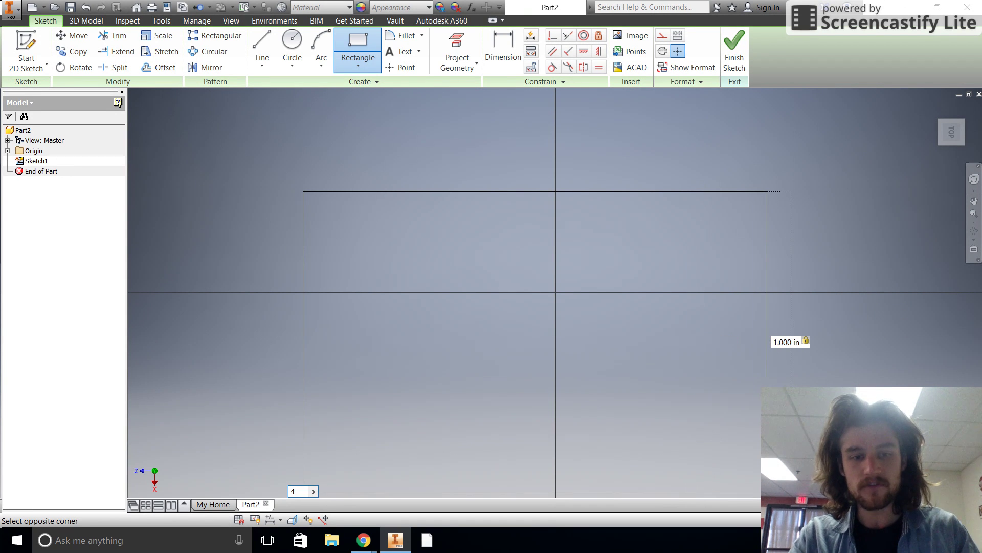
pyautogui.press('Return')
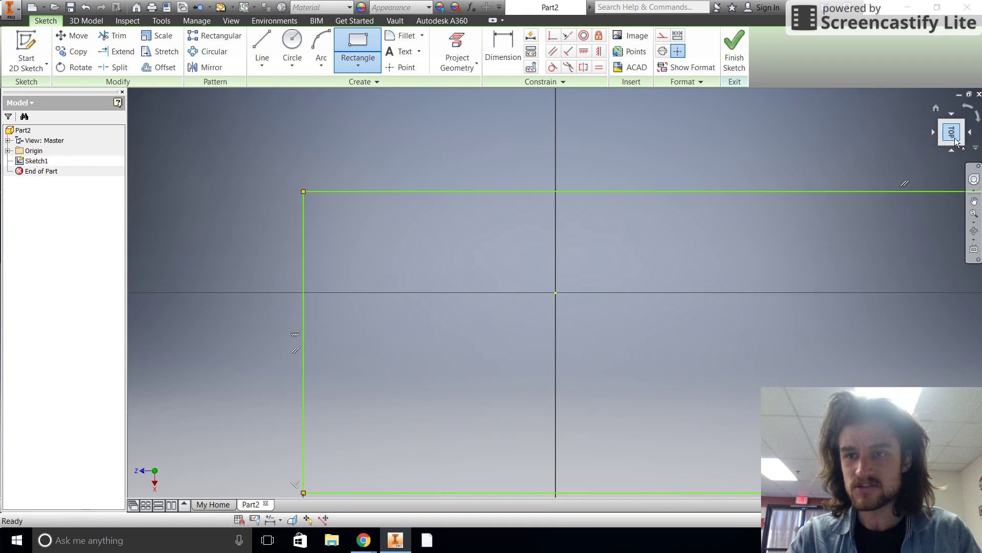
pyautogui.click(946, 136)
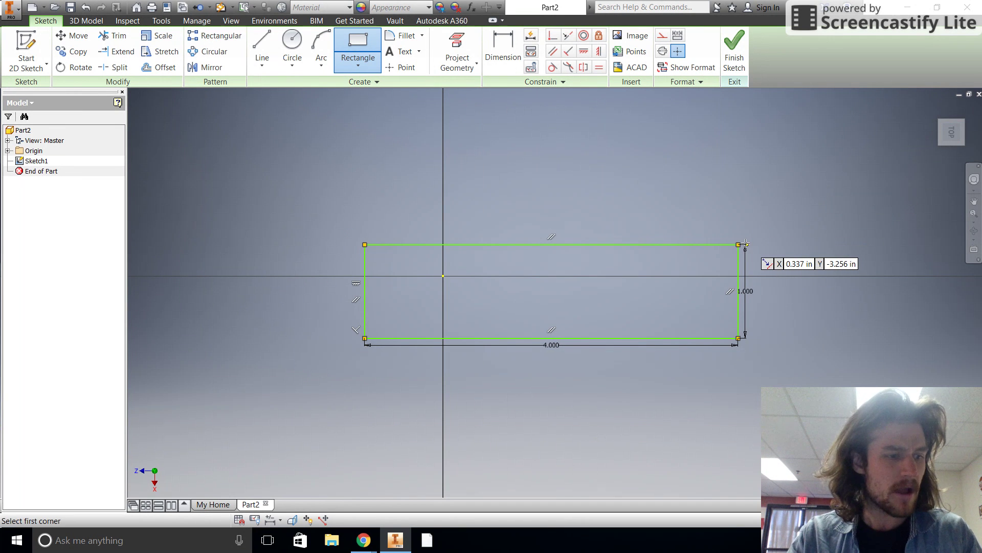
pyautogui.press('Escape')
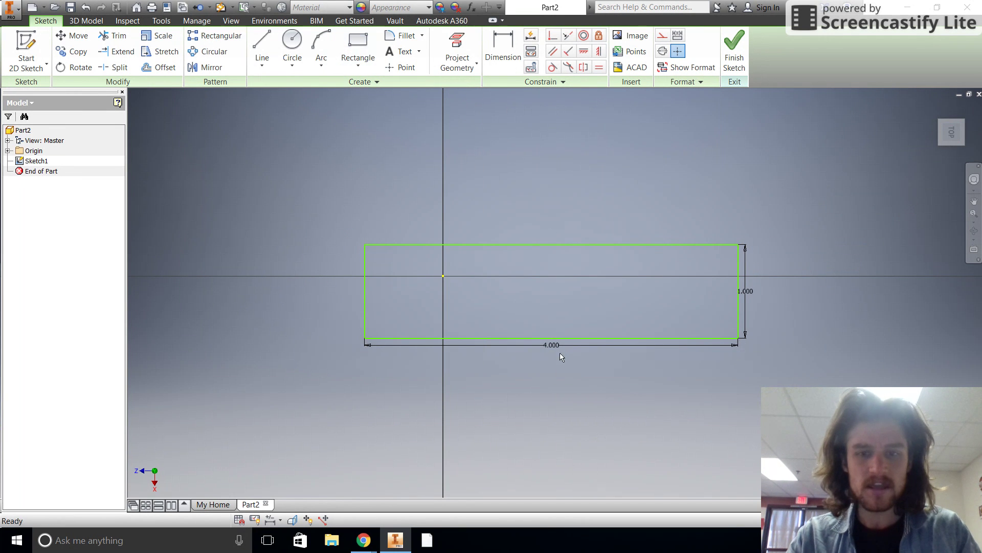
# Step: Set the rectangle's length to 3 in and finish the sketch
pyautogui.doubleClick(554, 346)
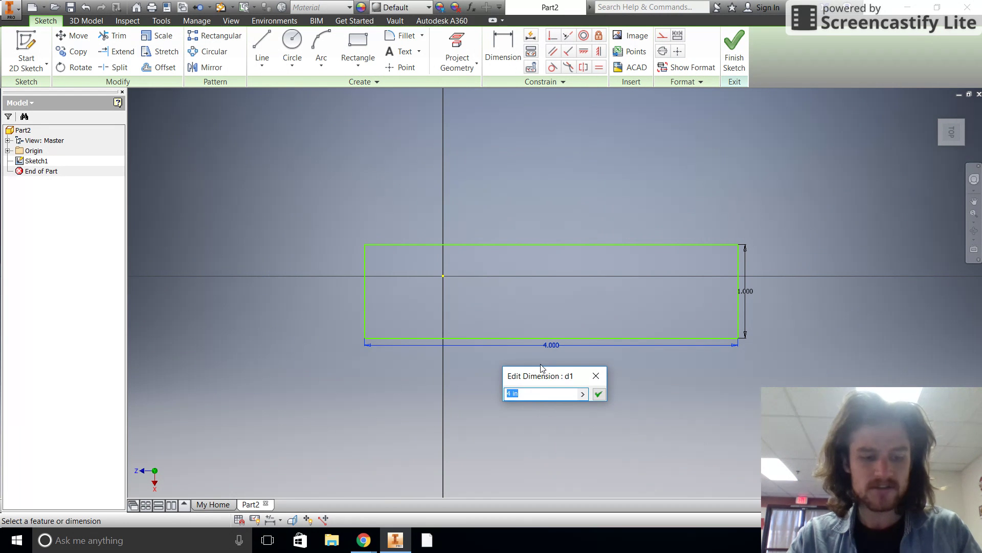
pyautogui.press('Return')
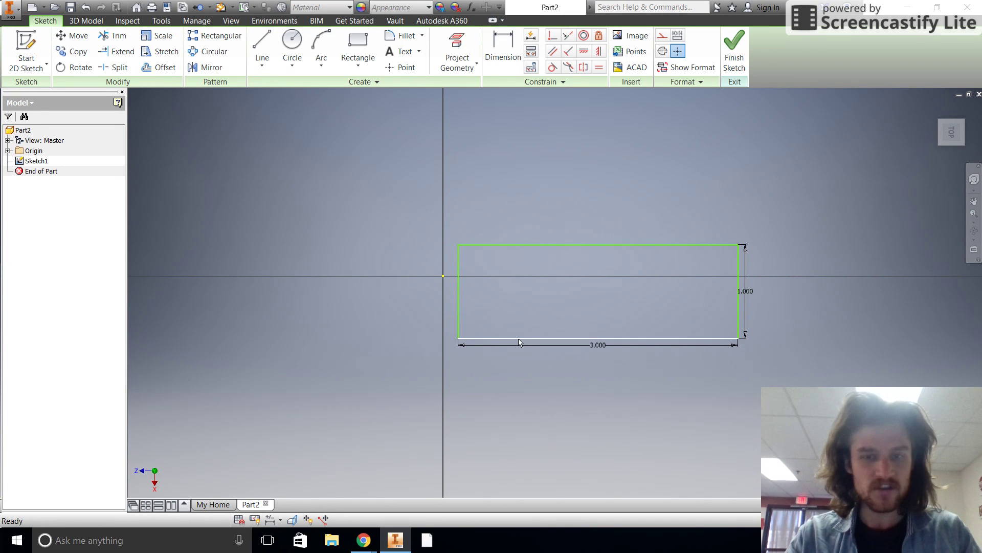
pyautogui.click(736, 57)
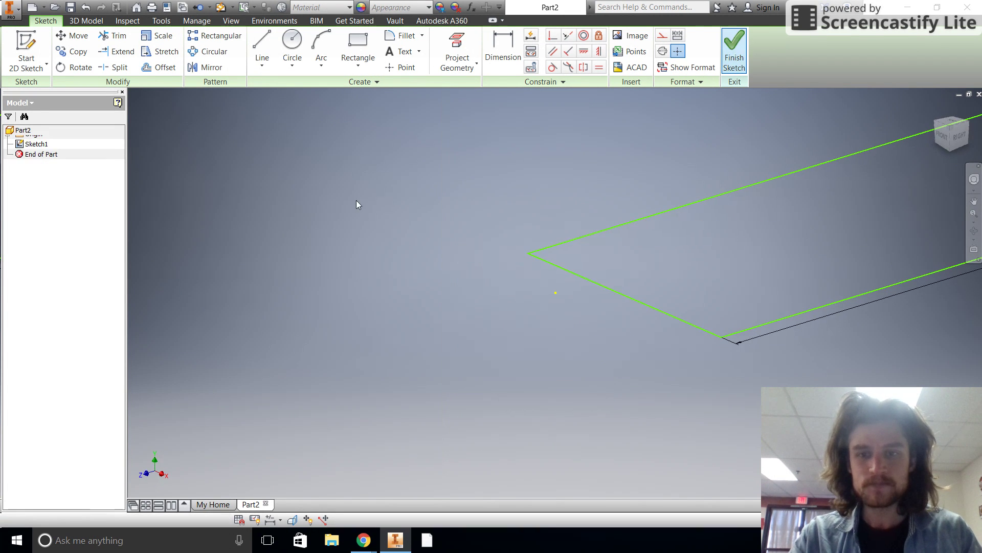
# Step: Try extruding the rectangle 1.25 in, and undo the extrusion
pyautogui.click(60, 47)
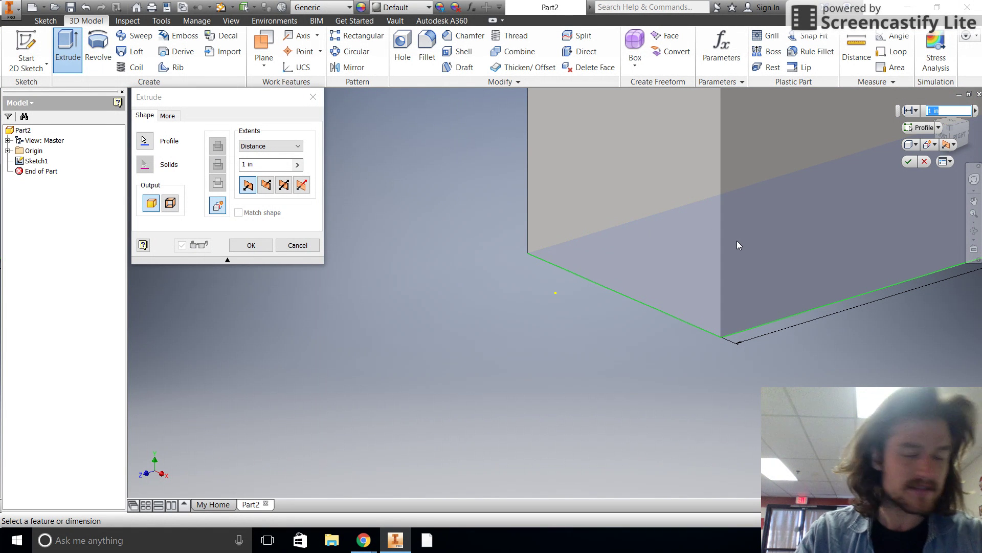
pyautogui.write('1.25')
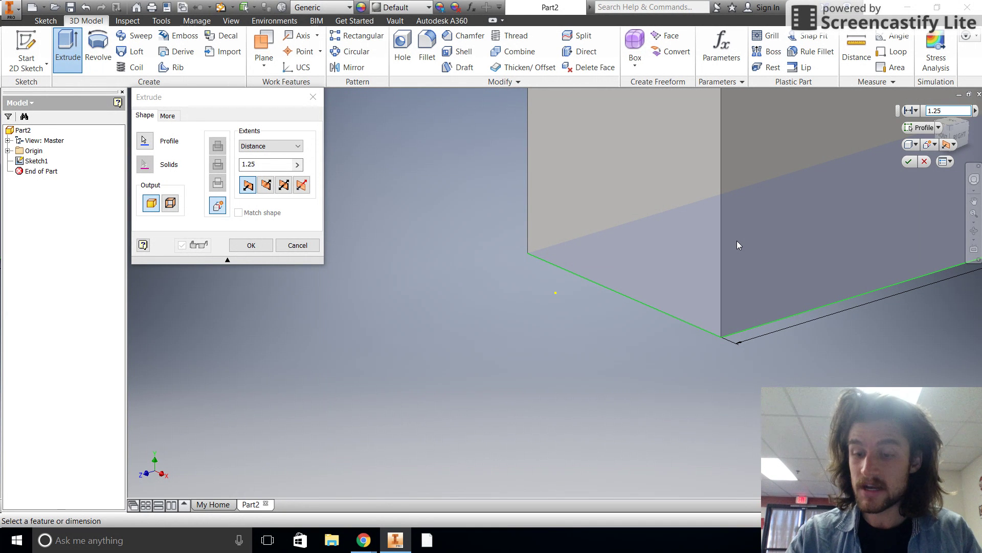
pyautogui.press('Return')
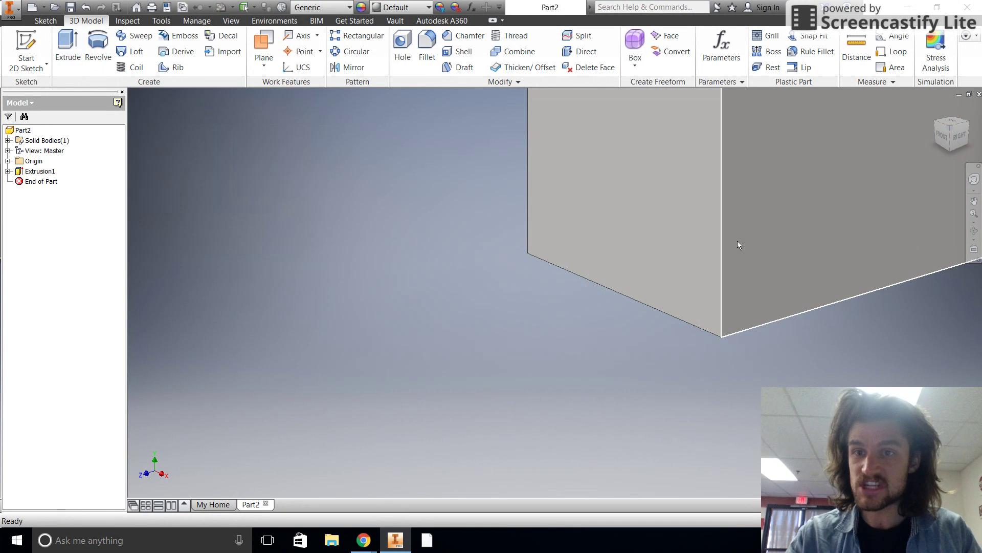
pyautogui.scroll(5, 859, 244)
pyautogui.scroll(-10, 638, 176)
pyautogui.scroll(5, 564, 164)
pyautogui.scroll(-2, 502, 172)
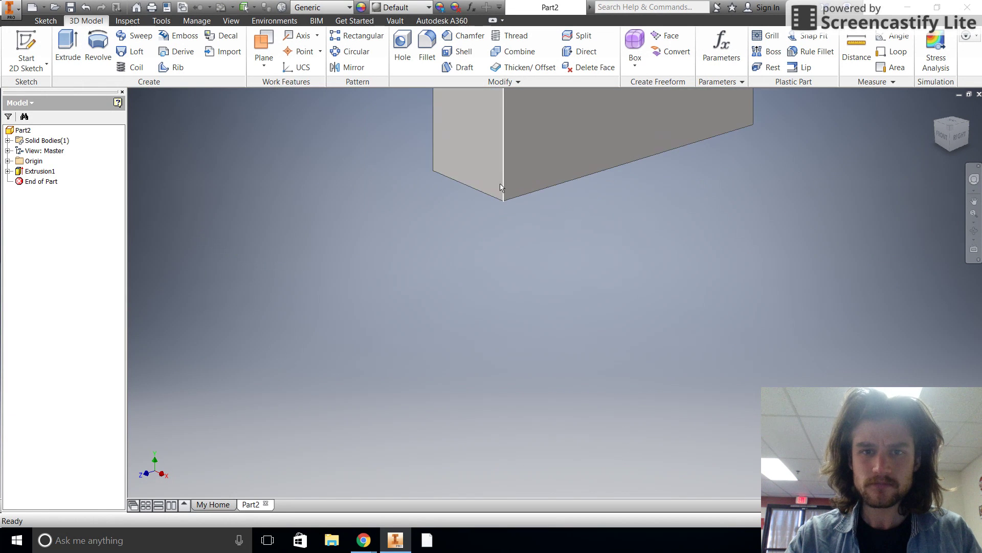
pyautogui.scroll(4, 412, 174)
pyautogui.moveTo(443, 164); pyautogui.dragTo(371, 242, button='middle')
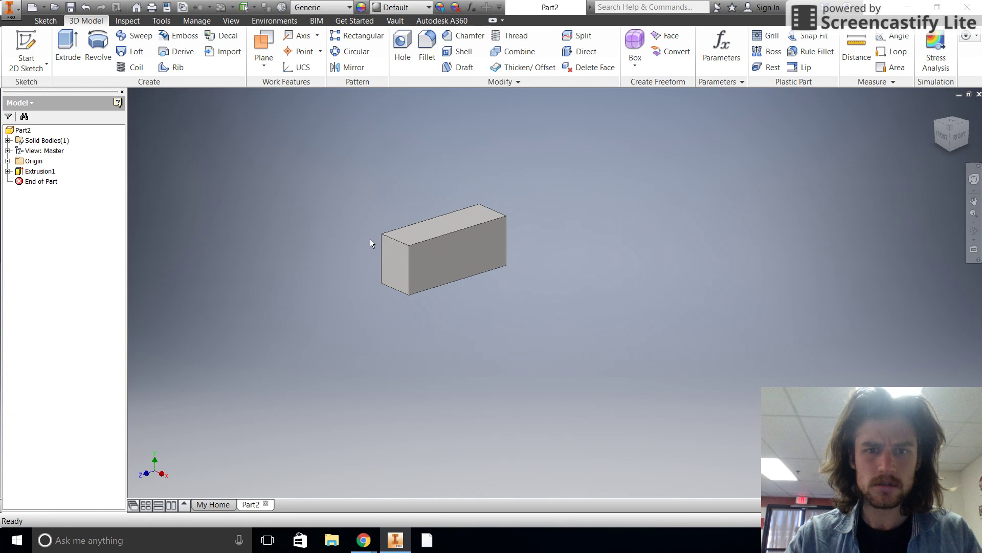
pyautogui.click(85, 7)
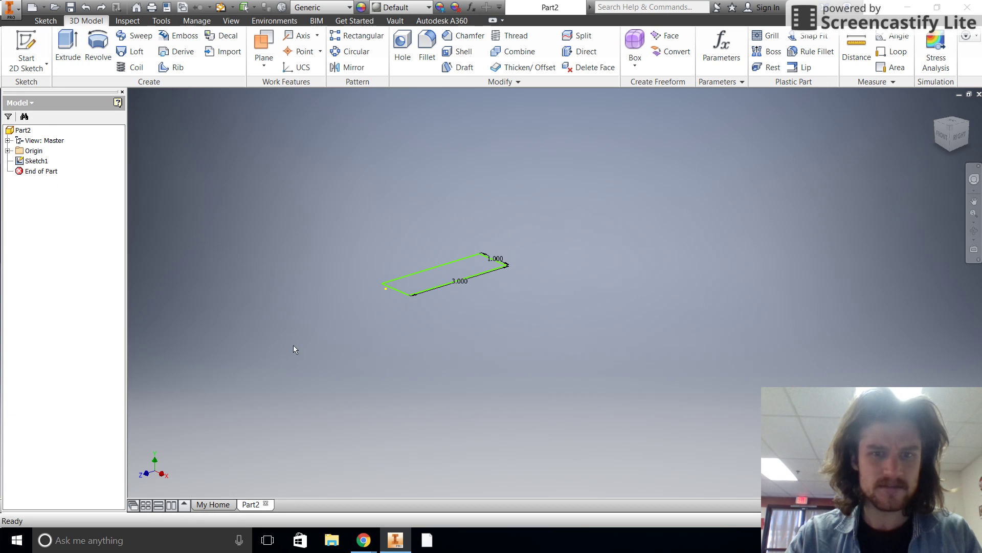
# Step: Extrude the rectangular profile .5 in upward as a solid block
pyautogui.click(59, 57)
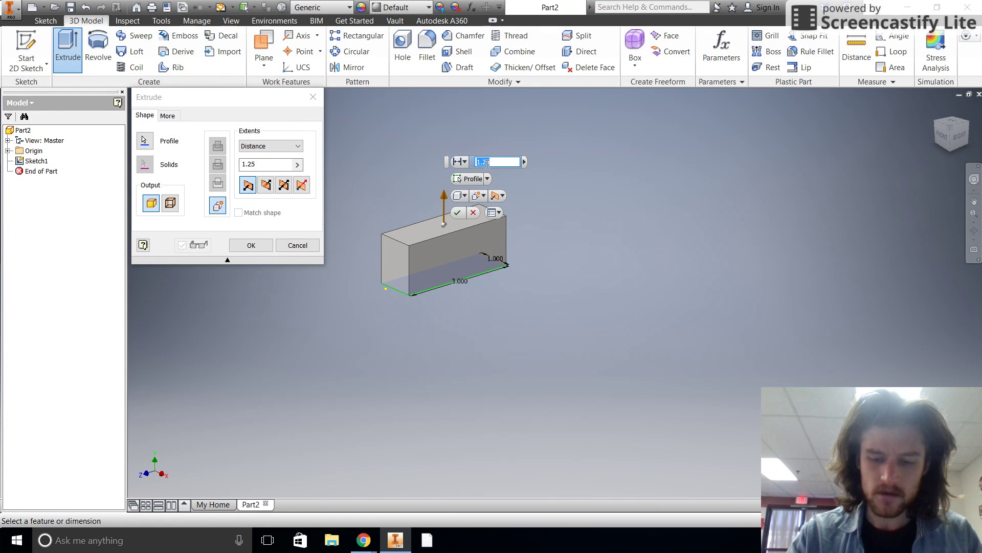
pyautogui.press('BackSpace')
pyautogui.write('.7')
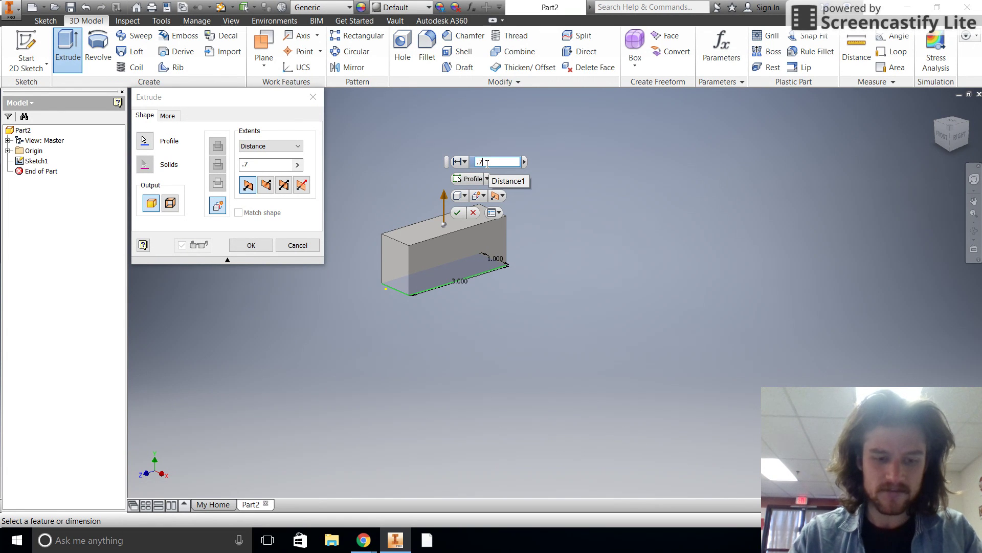
pyautogui.write('5')
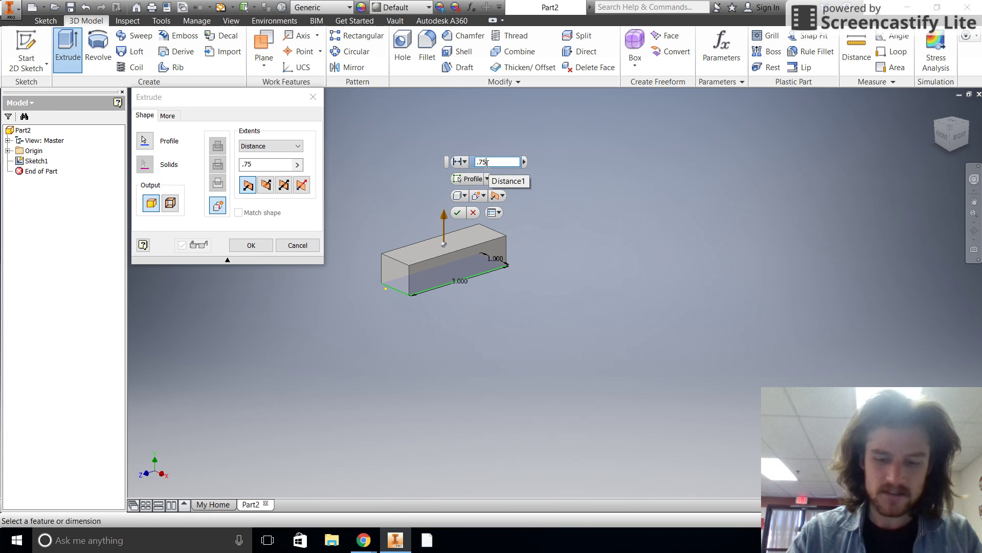
pyautogui.press('BackSpace')
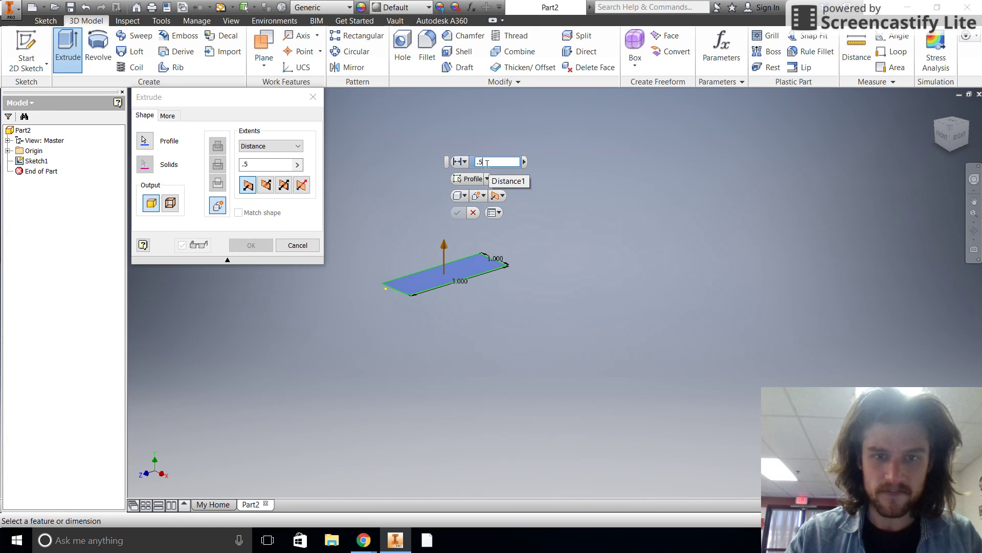
pyautogui.click(457, 213)
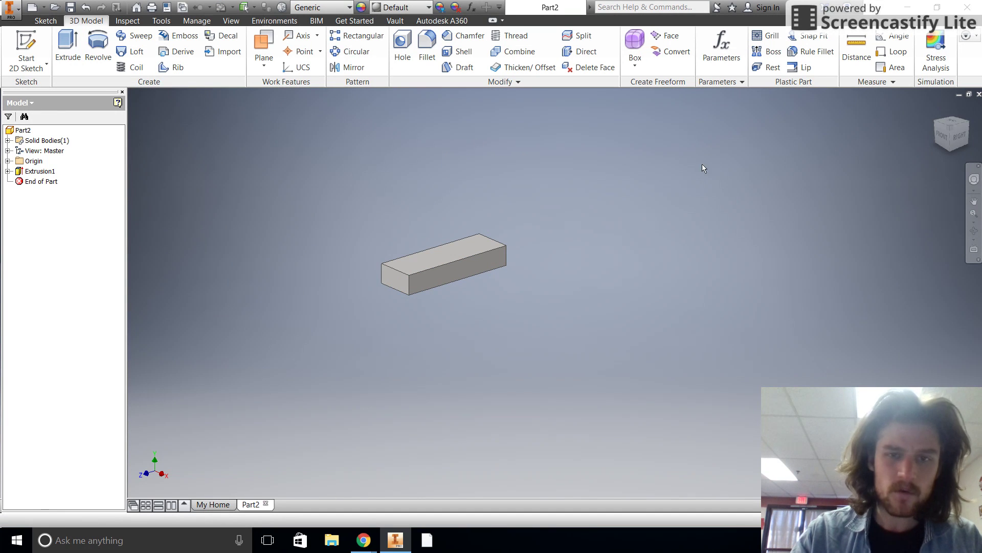
# Step: Start a 2D sketch on the block's top face and draw a rectangle about 1.5 in long inside its outline
pyautogui.click(952, 125)
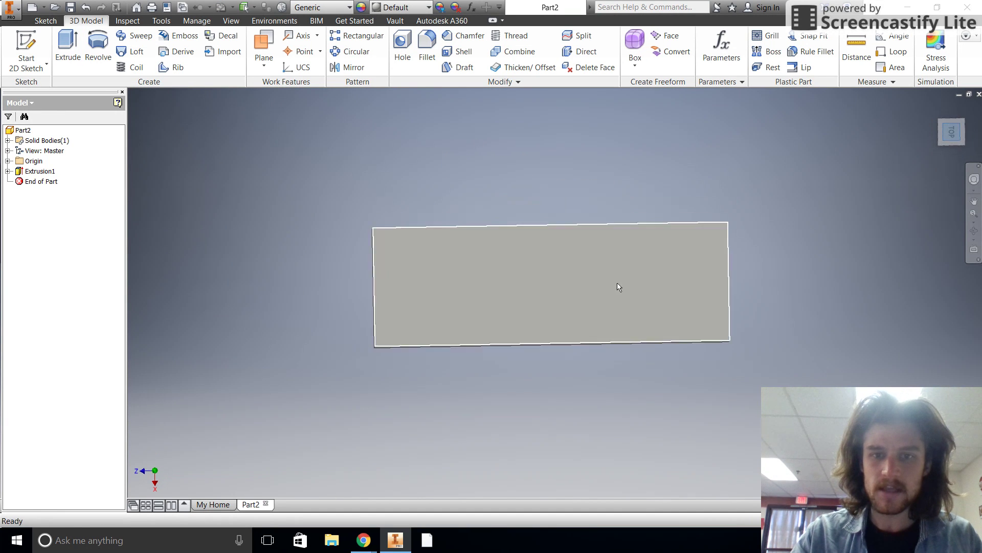
pyautogui.click(26, 66)
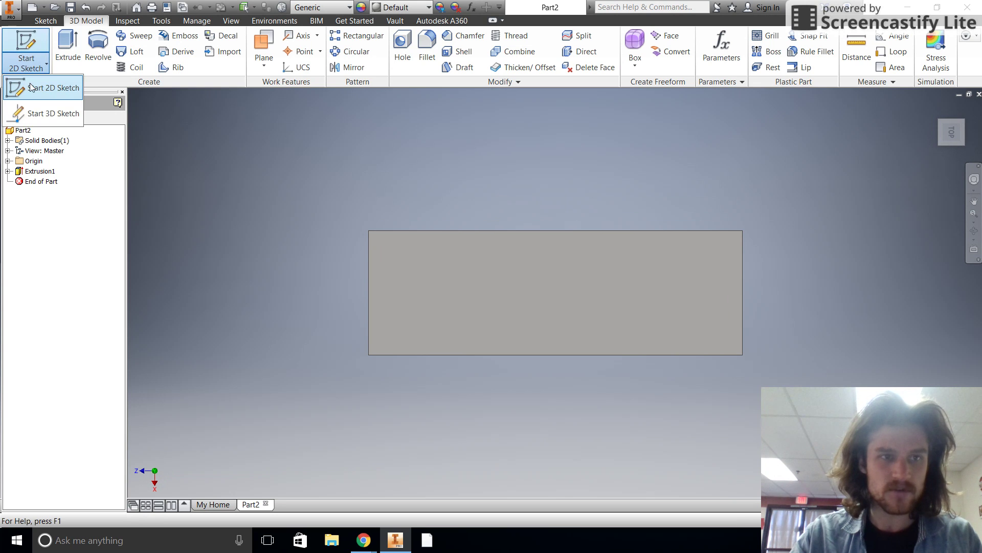
pyautogui.click(31, 87)
pyautogui.click(463, 285)
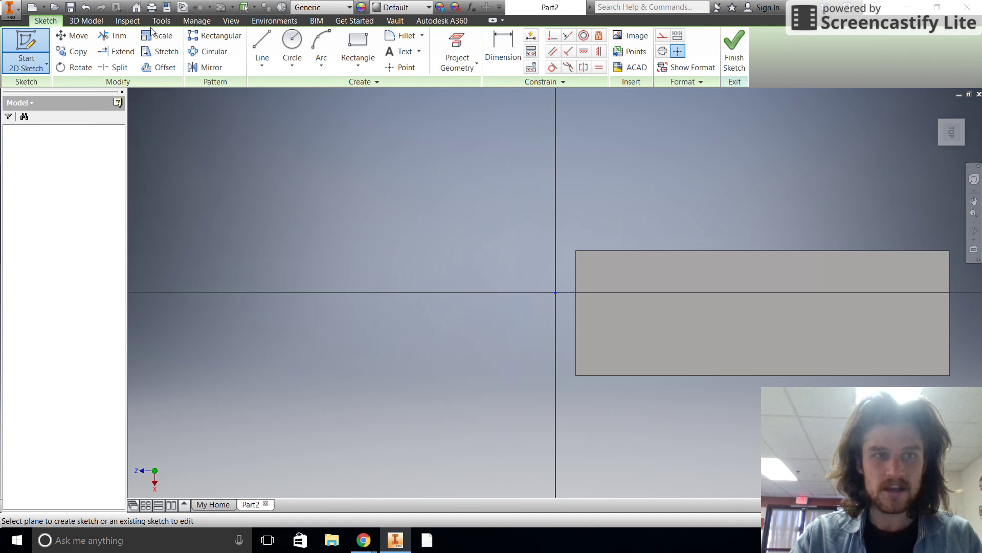
pyautogui.click(358, 44)
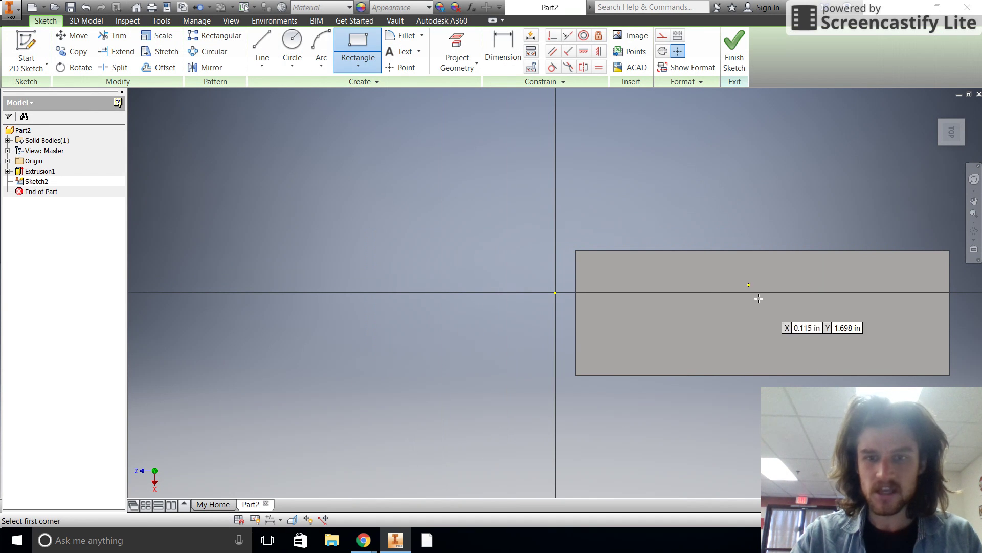
pyautogui.click(617, 278)
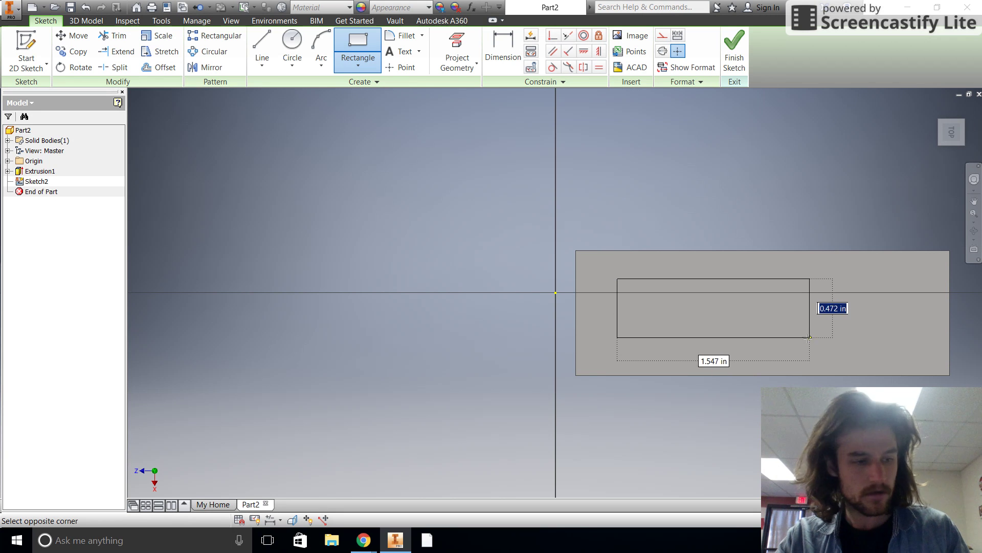
pyautogui.click(808, 365)
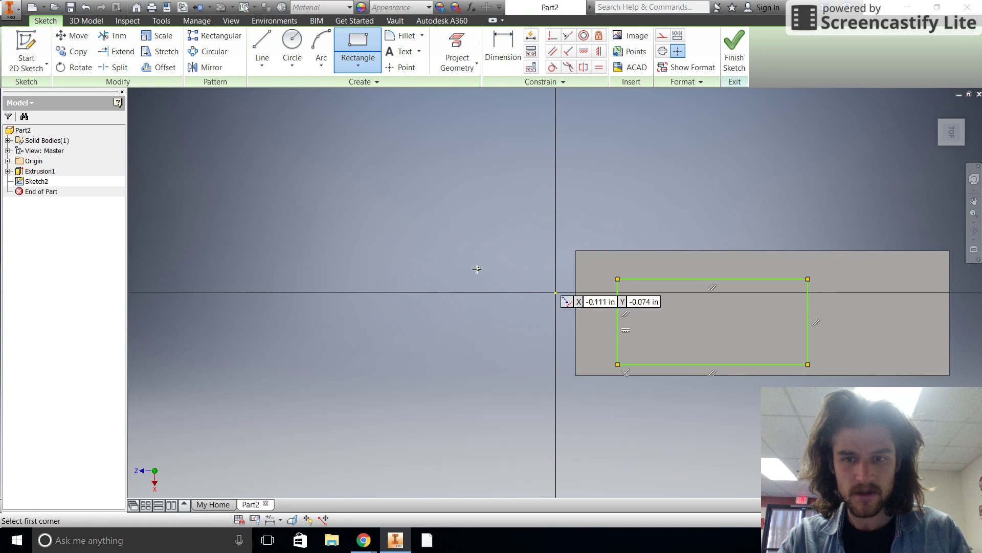
# Step: Dimension the inner rectangle's two long edges .15 in from the block's adjacent long edges
pyautogui.click(503, 46)
pyautogui.click(690, 279)
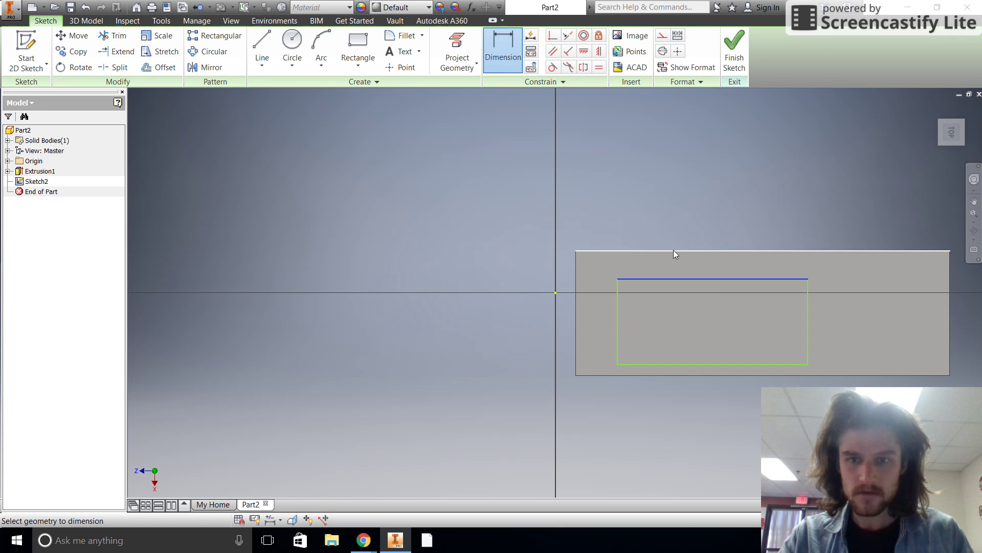
pyautogui.click(673, 250)
pyautogui.click(669, 265)
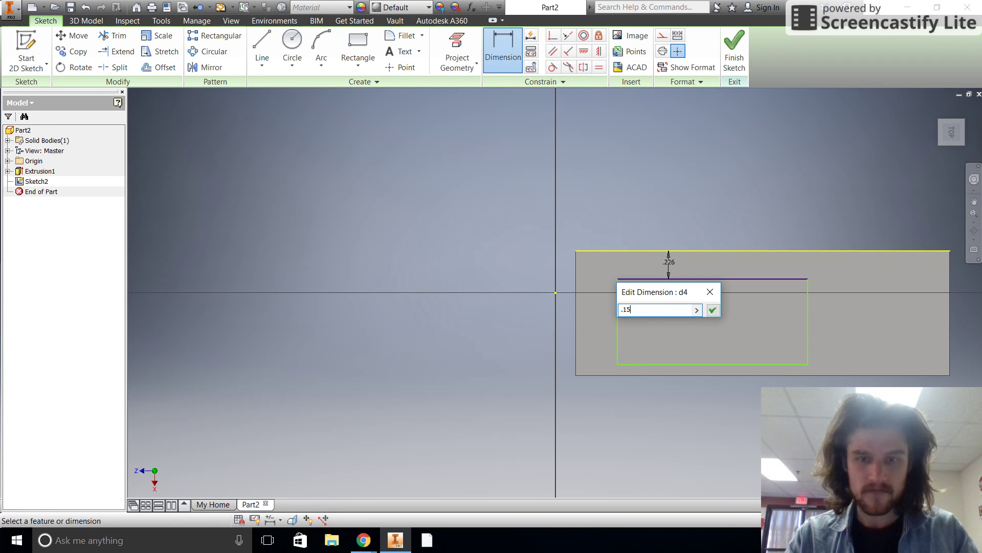
pyautogui.press('Return')
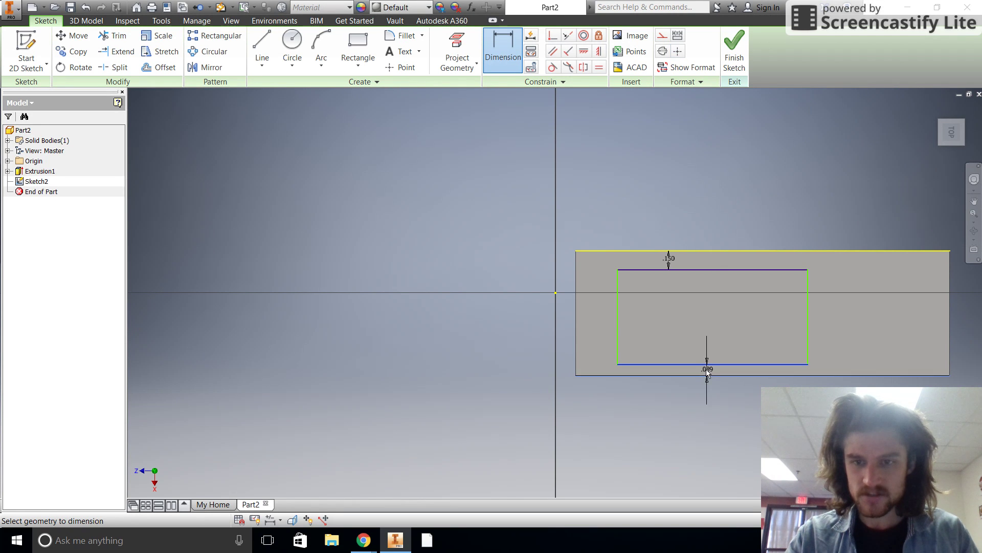
pyautogui.click(707, 375)
pyautogui.click(708, 376)
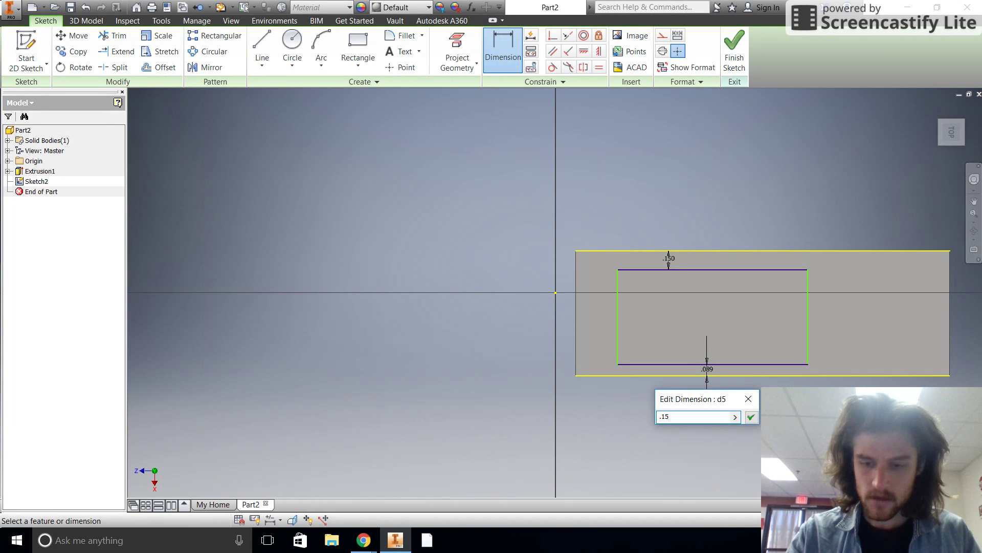
pyautogui.write('.15')
pyautogui.press('Return')
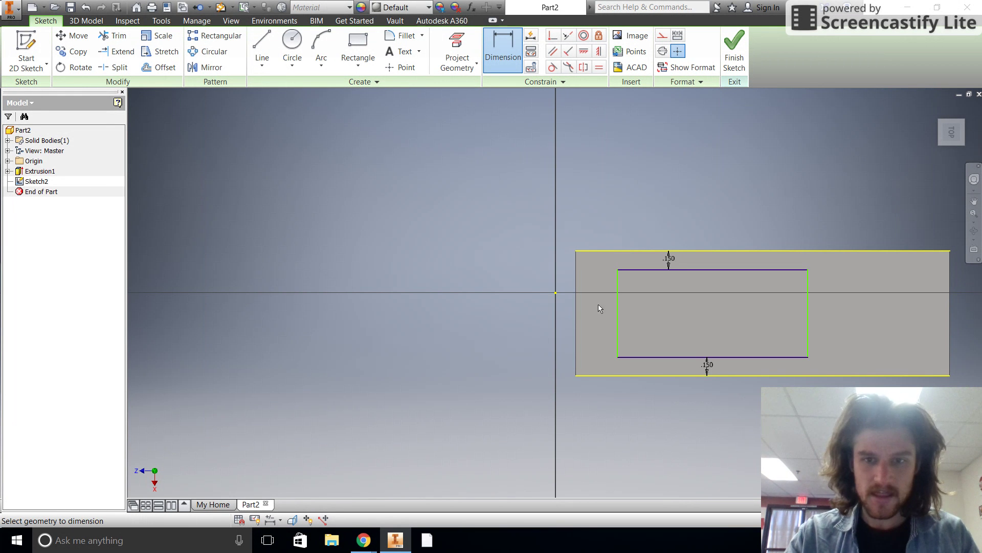
# Step: Dimension the inner rectangle's short edge .3 in from the block's adjacent short edge, and finish the sketch
pyautogui.press('Escape')
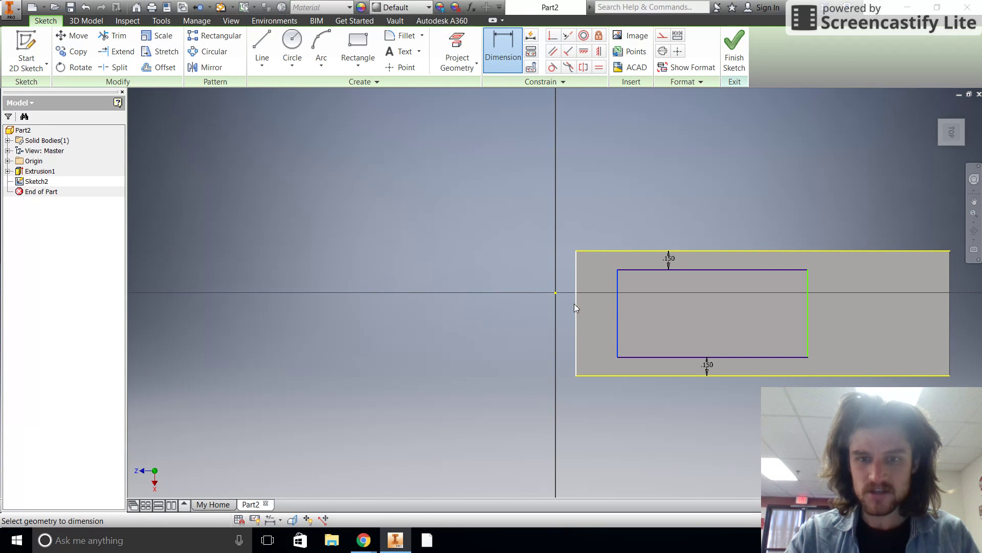
pyautogui.click(575, 306)
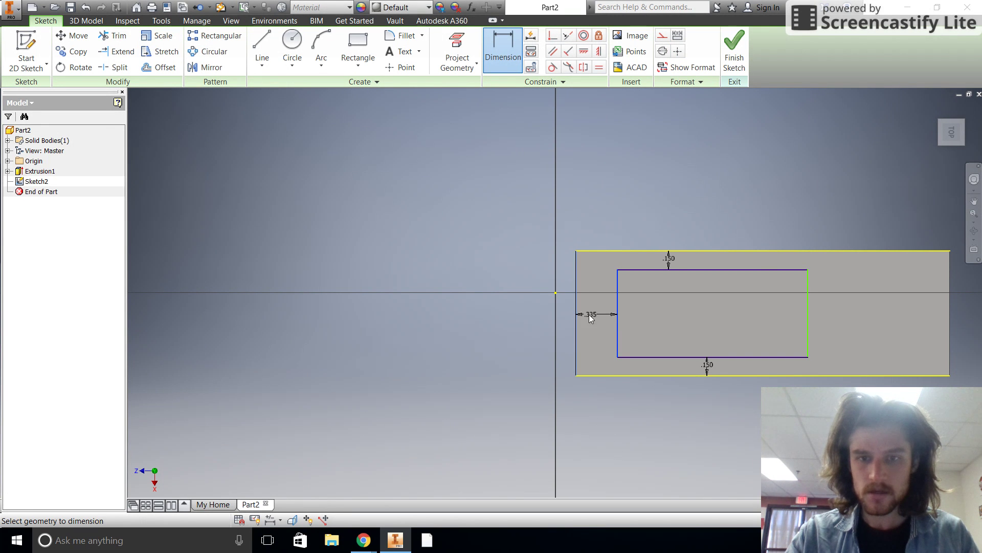
pyautogui.click(594, 318)
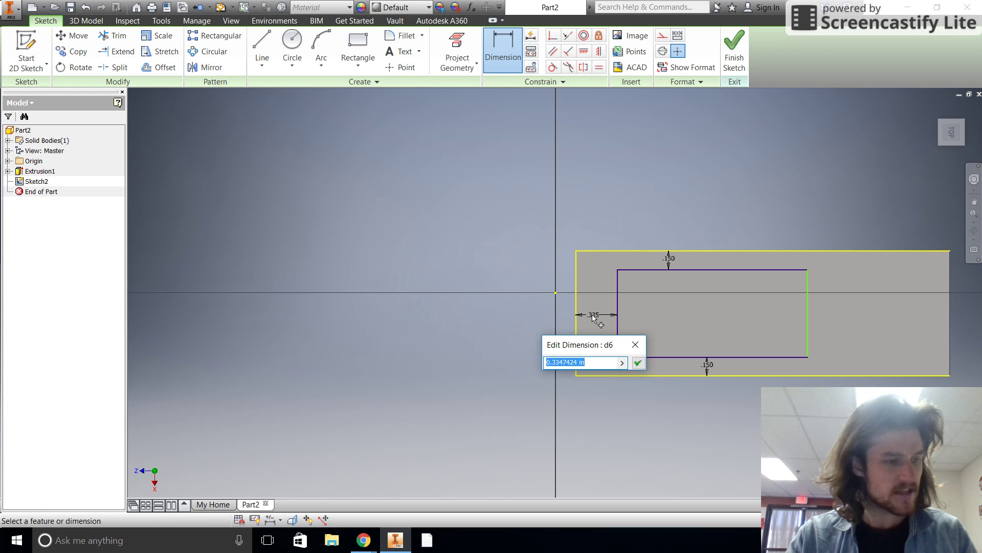
pyautogui.write('.3')
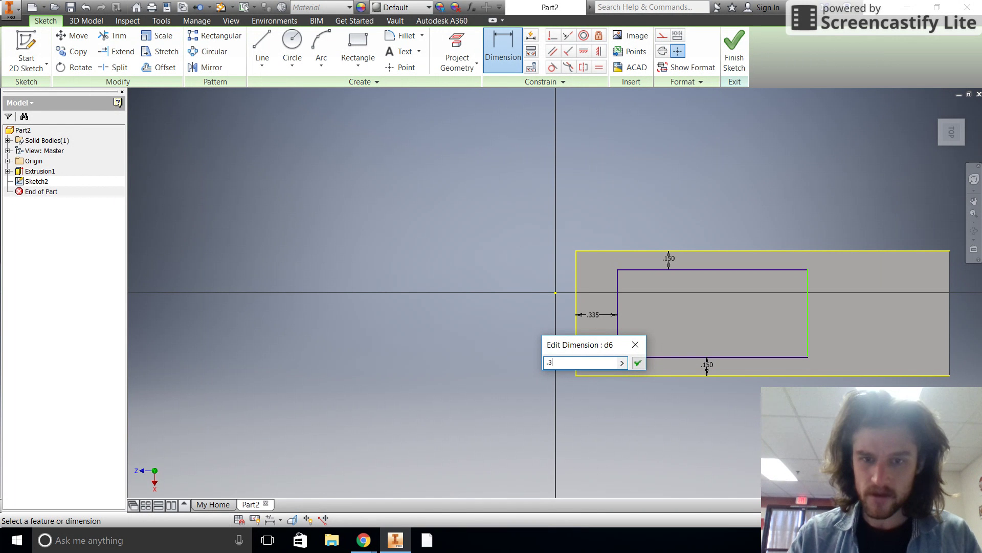
pyautogui.press('Return')
pyautogui.click(723, 61)
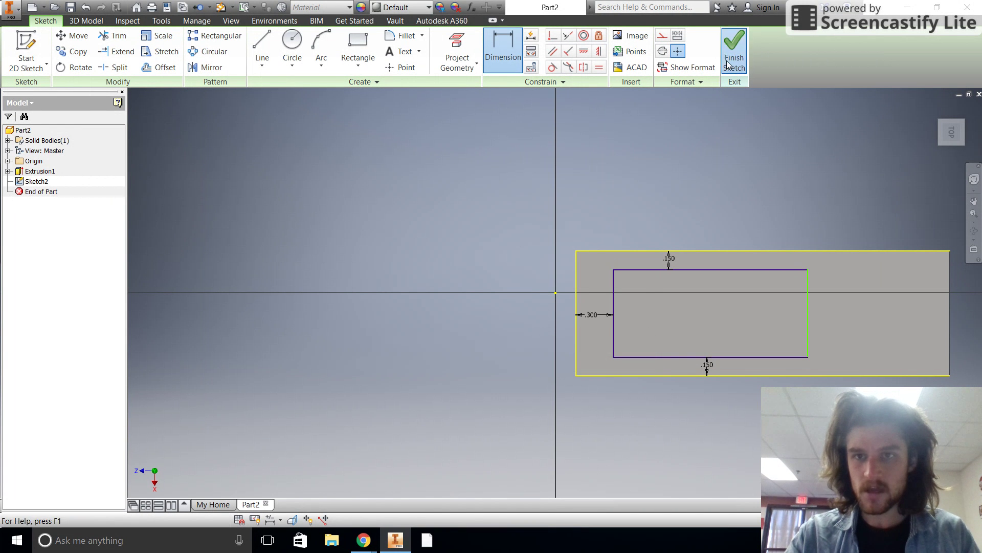
# Step: Extrude the inner rectangle as a cut .2 in deep into the block to form a pocket
pyautogui.click(940, 144)
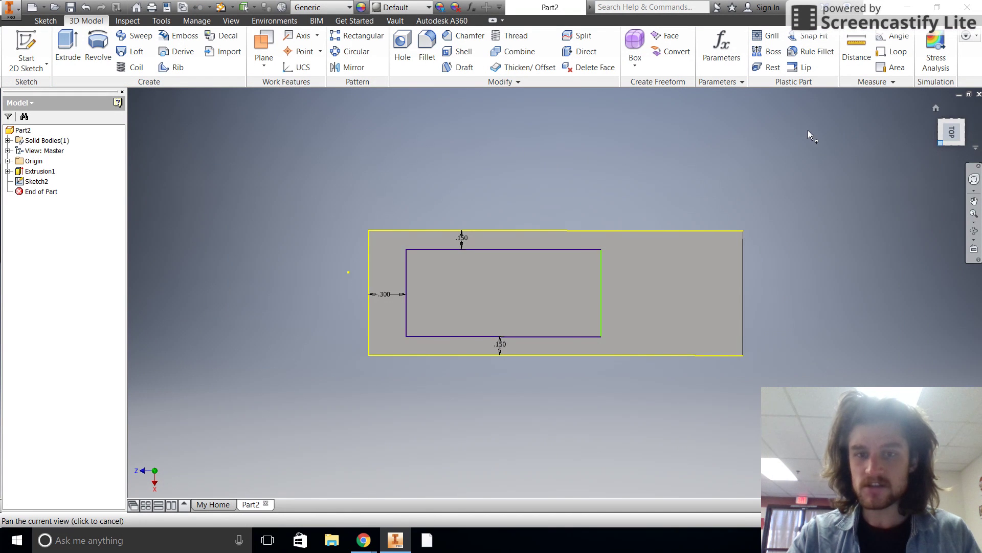
pyautogui.click(68, 42)
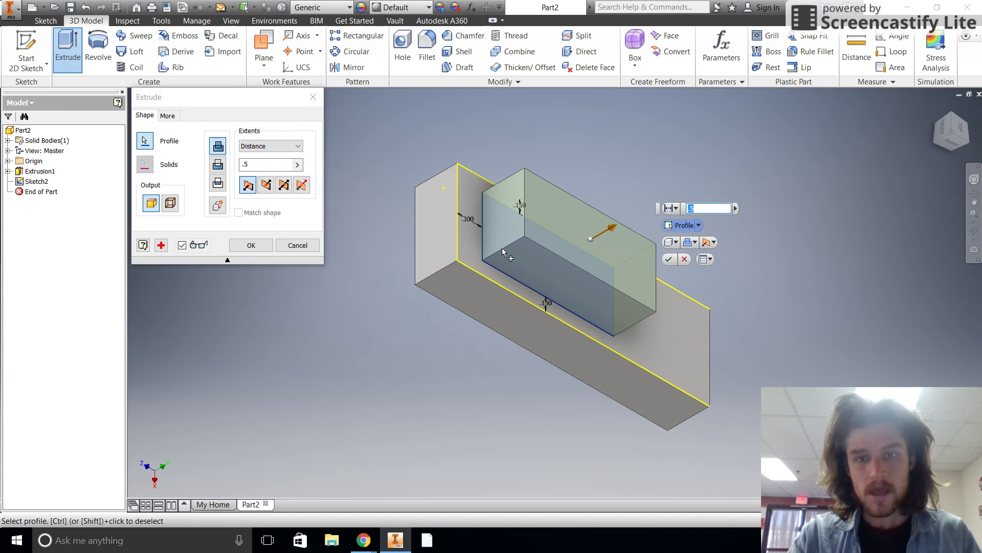
pyautogui.click(265, 184)
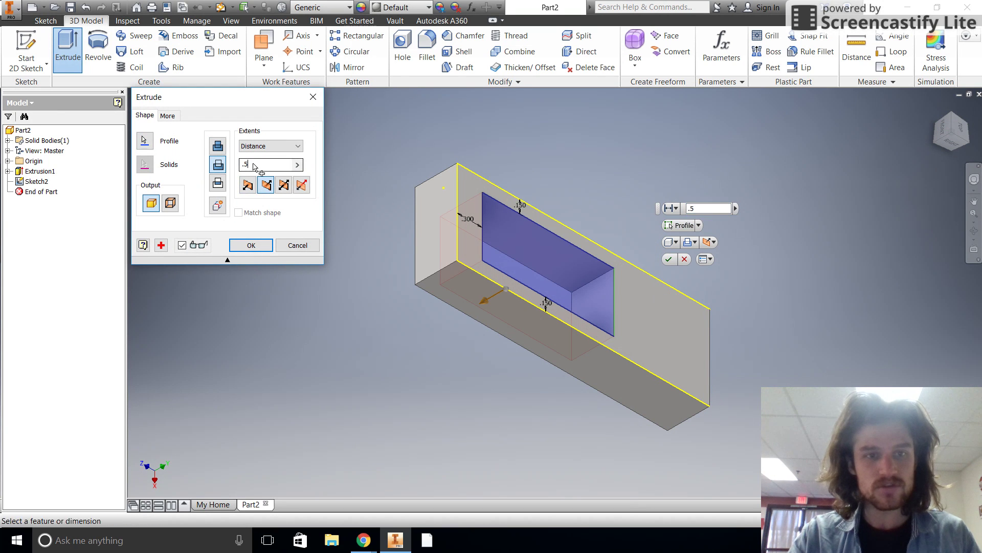
pyautogui.doubleClick(246, 164)
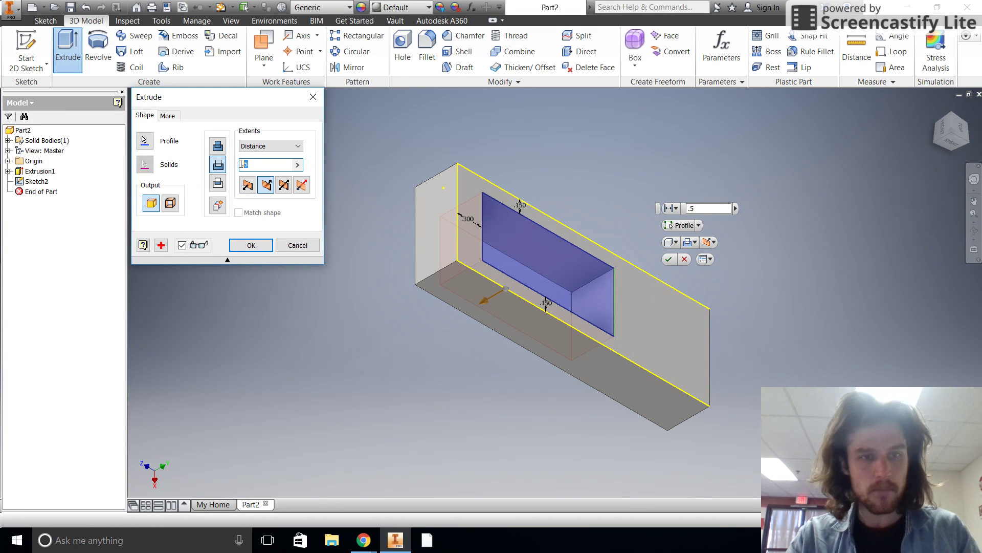
pyautogui.click(254, 244)
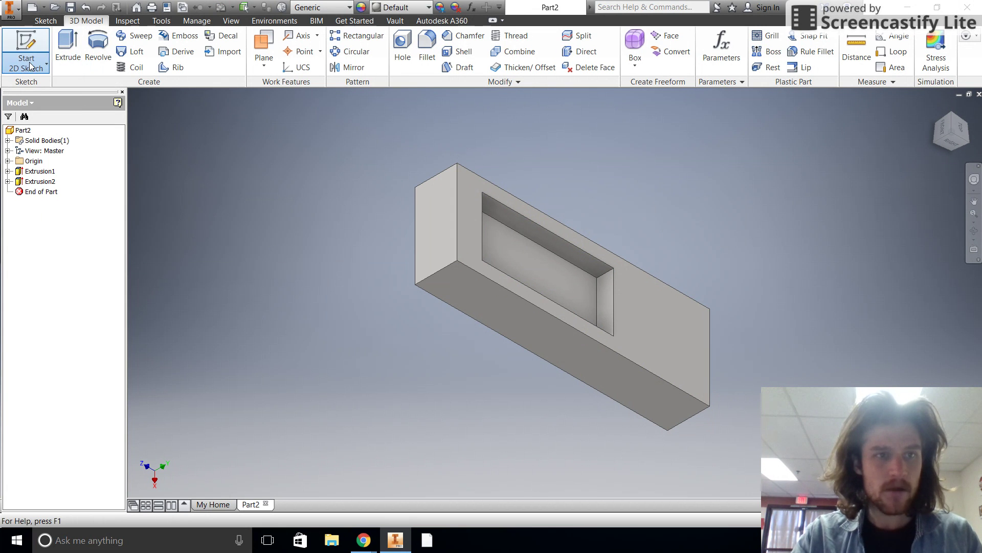
# Step: Sketch a .35 in diameter circle on the pocket floor, midway between its long walls and off-center toward the block's middle
pyautogui.click(46, 64)
pyautogui.click(36, 91)
pyautogui.click(532, 258)
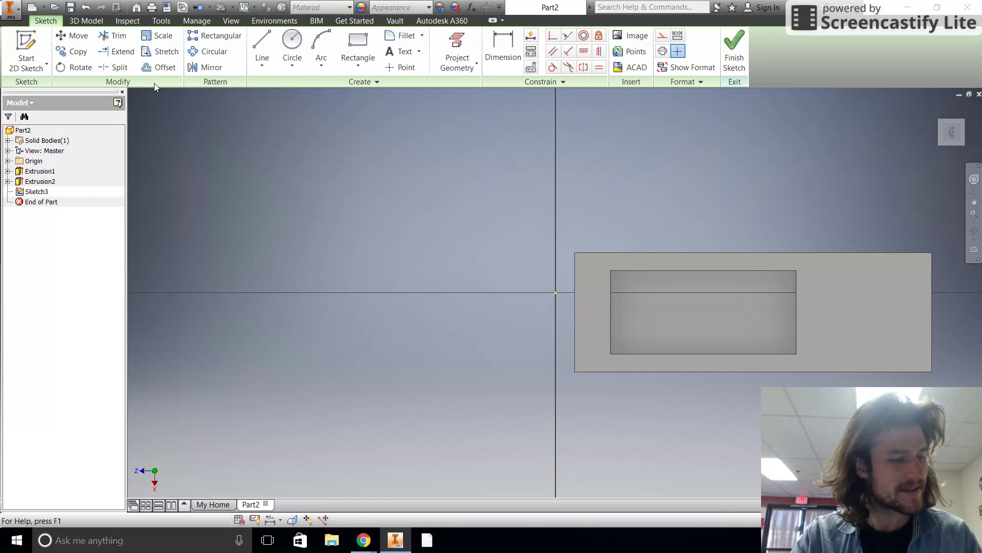
pyautogui.click(299, 42)
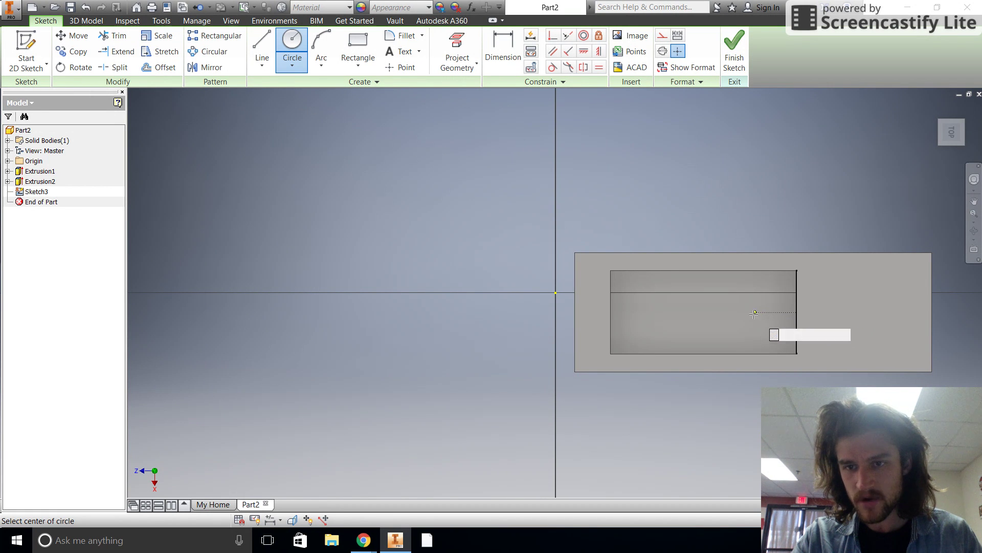
pyautogui.click(726, 312)
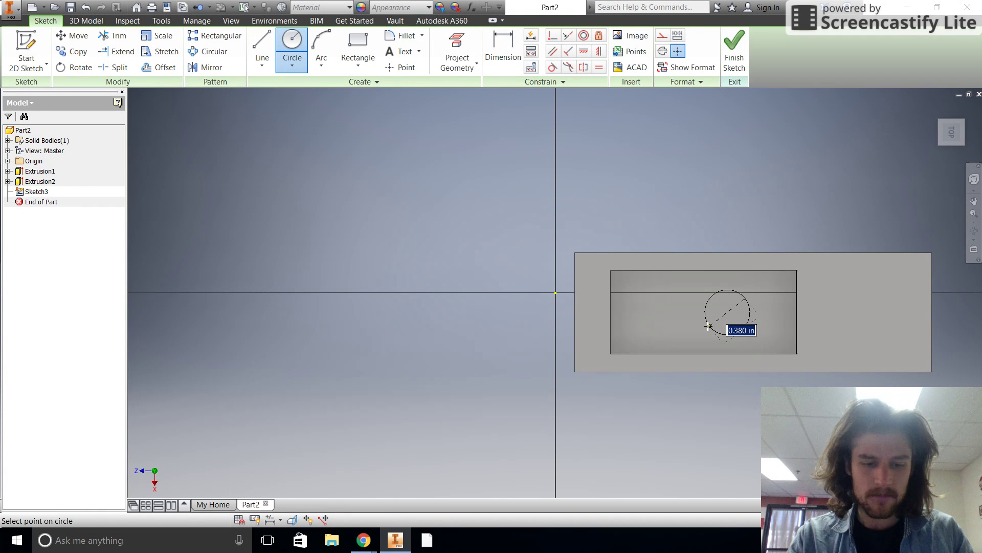
pyautogui.write('.35')
pyautogui.press('Return')
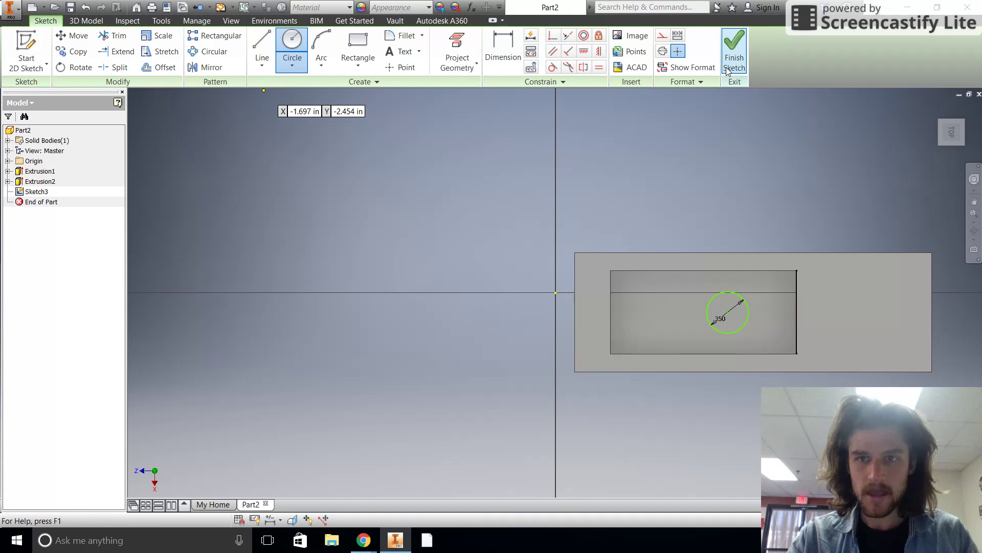
pyautogui.press('F6')
# Step: Extrude the .35 in circle .4 in up from the pocket floor as a joined cylinder
pyautogui.press('e')
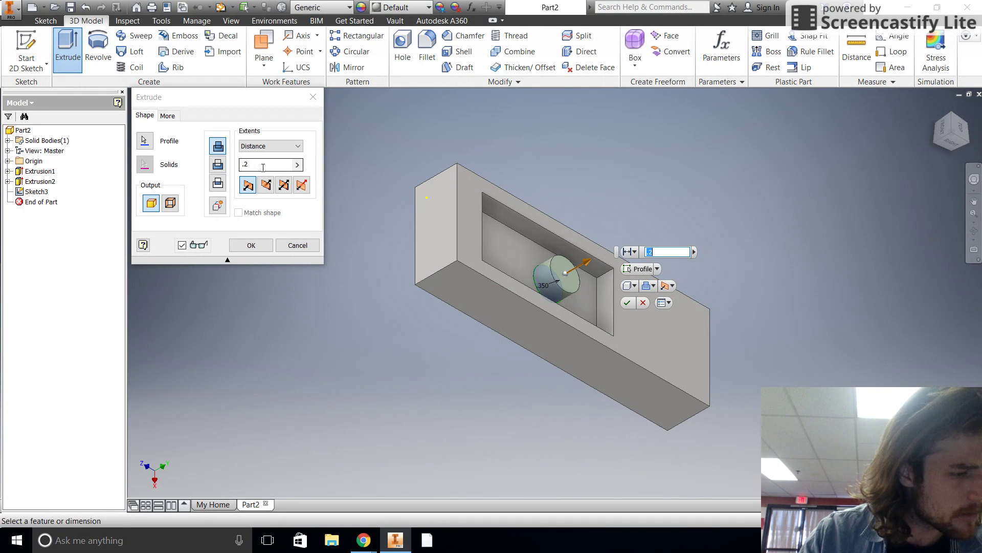
pyautogui.write('.4')
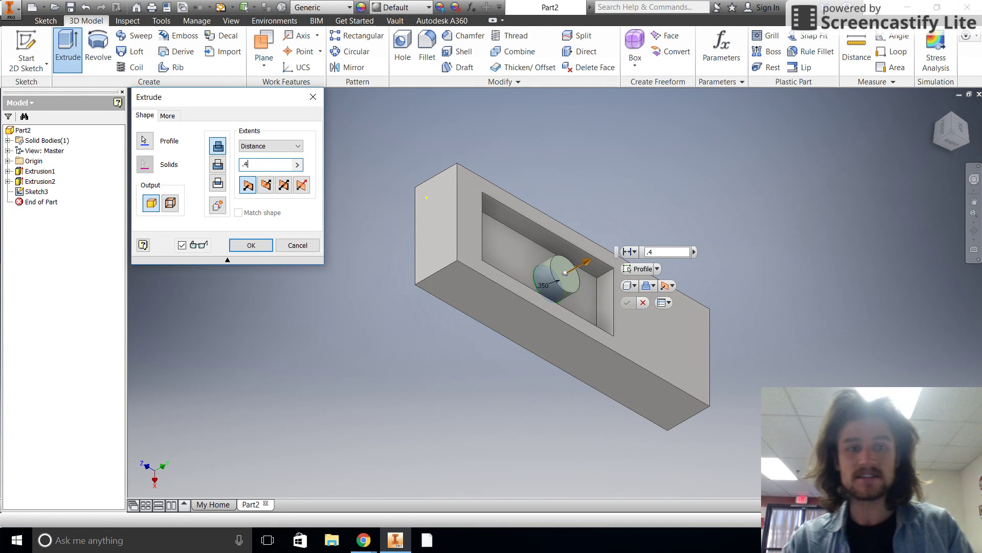
pyautogui.click(251, 245)
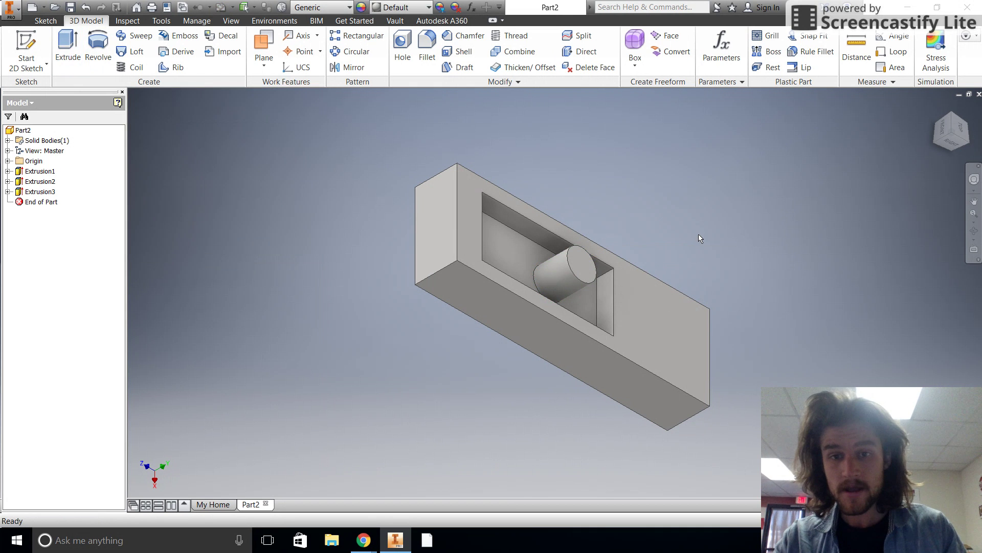
# Step: Sketch a .1 in diameter circle on the pocket floor, midway along the short wall farthest from the cylinder and close to it
pyautogui.click(28, 66)
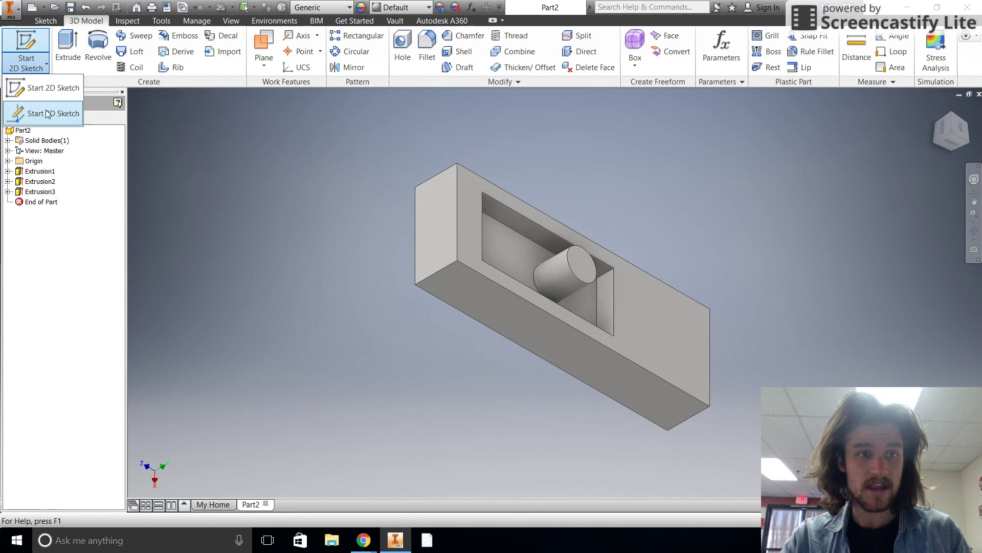
pyautogui.click(52, 89)
pyautogui.click(525, 253)
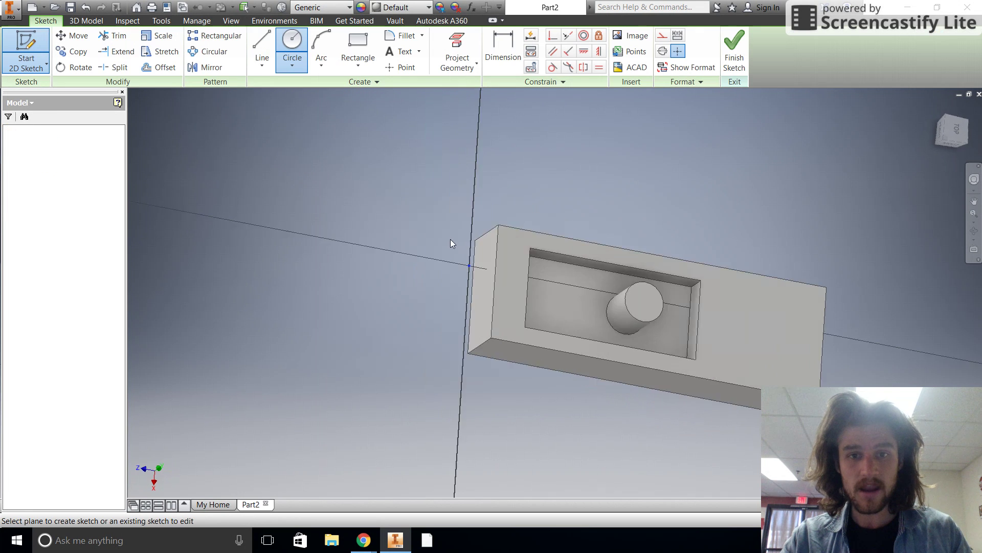
pyautogui.click(292, 41)
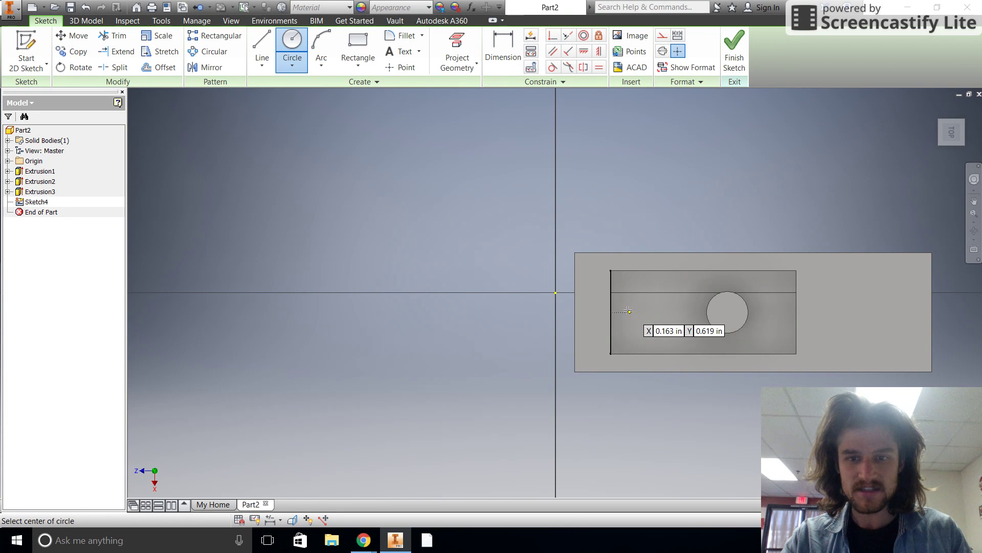
pyautogui.click(628, 310)
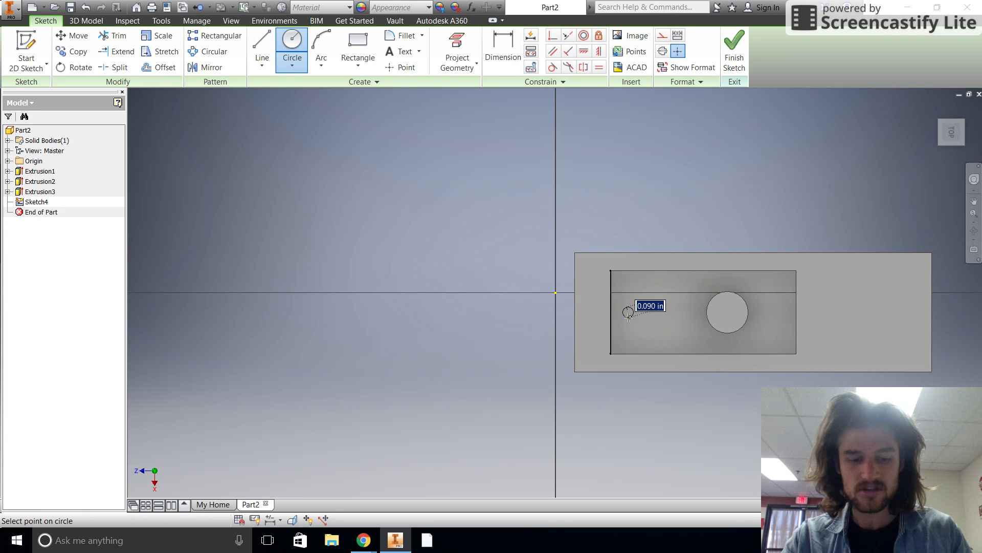
pyautogui.write('.1')
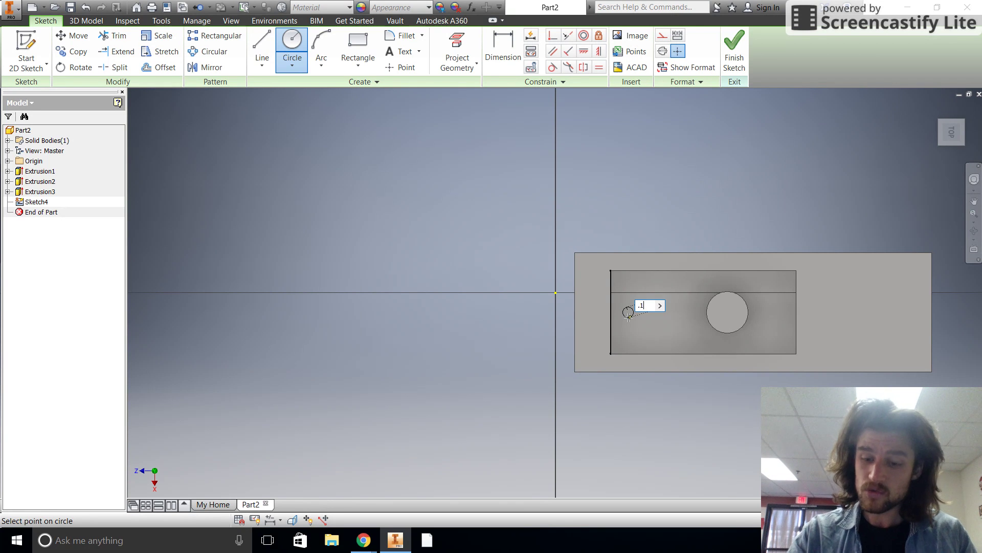
pyautogui.press('Return')
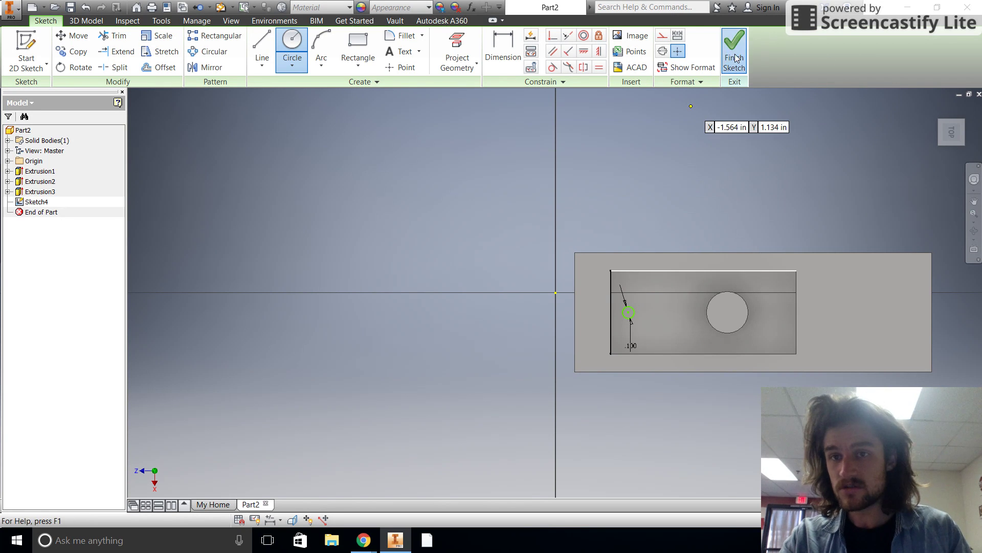
pyautogui.click(736, 58)
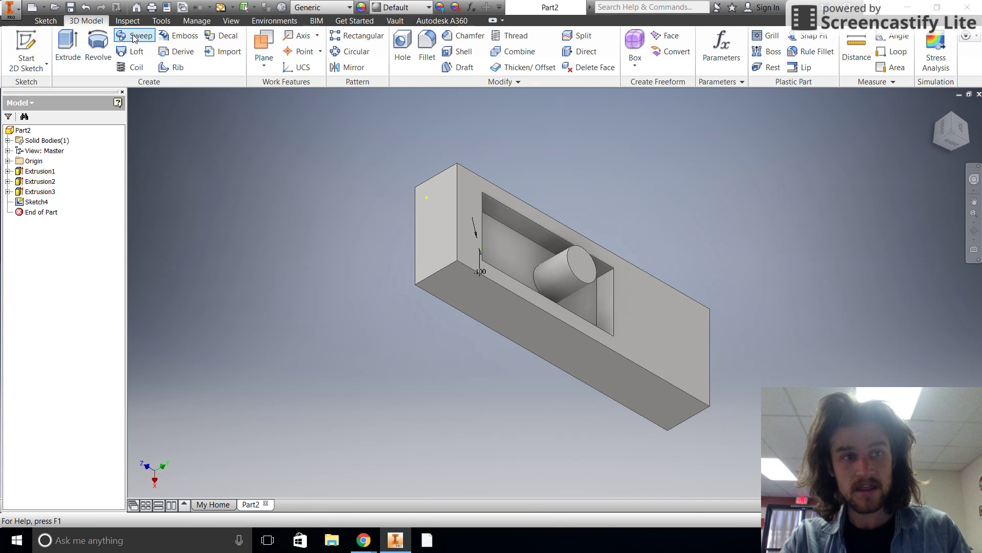
# Step: Extrude the .1 in circle as a .4 in cut down through the pocket floor
pyautogui.click(67, 47)
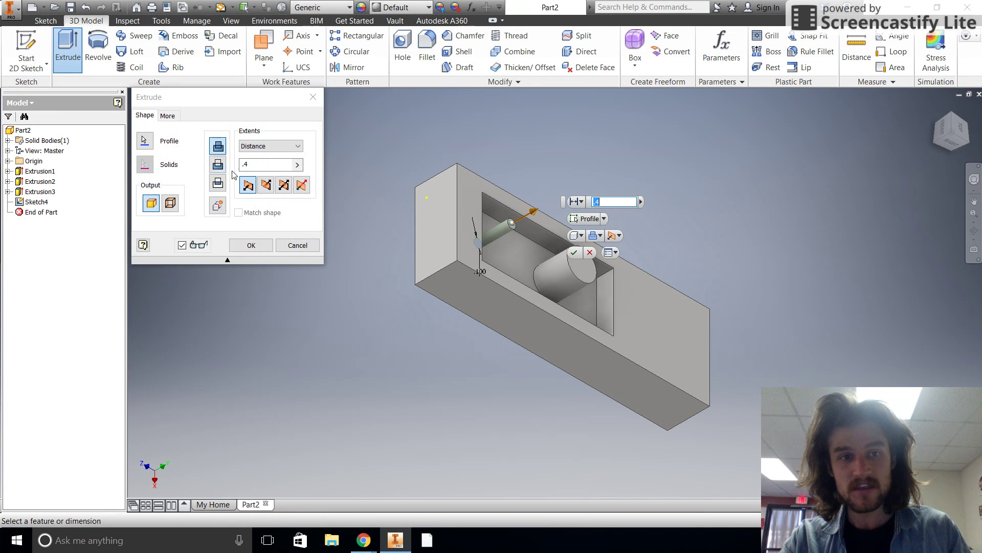
pyautogui.click(217, 164)
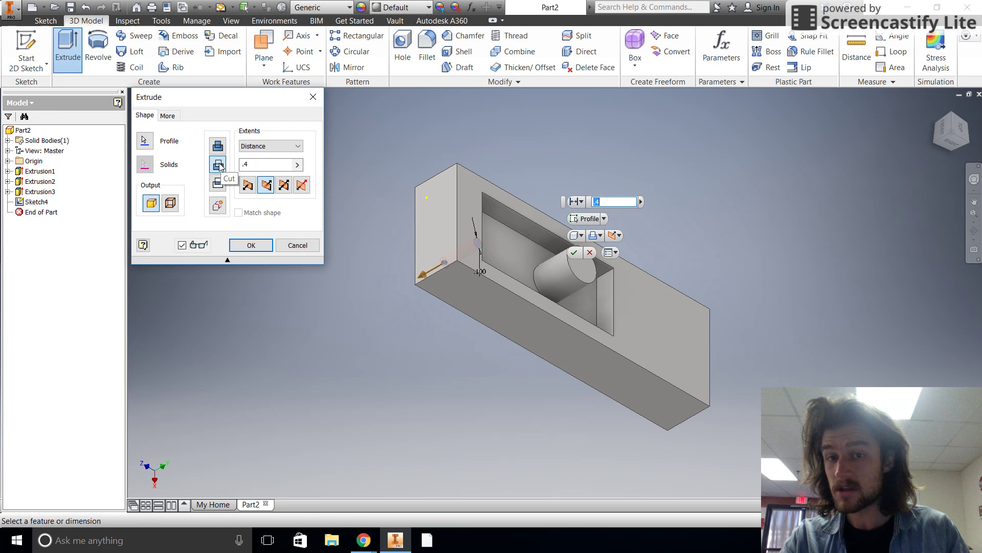
pyautogui.click(251, 245)
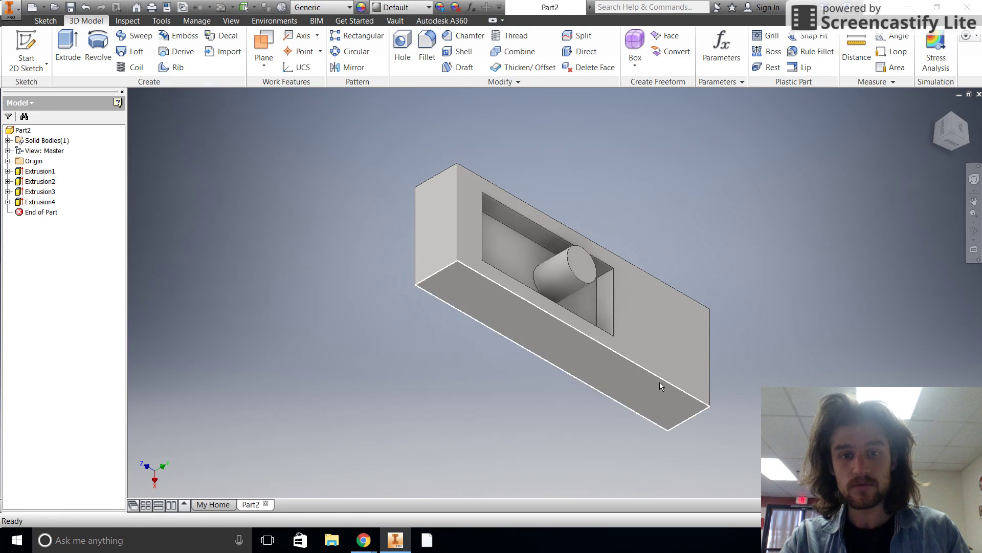
# Step: Start a 2D sketch on the block's top face and project the face's outer and pocket edges into it
pyautogui.click(955, 134)
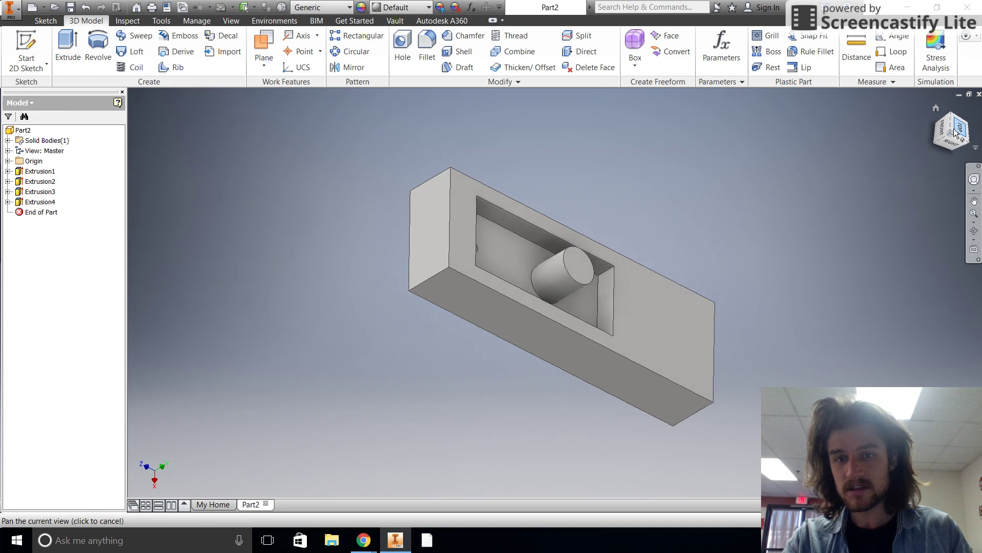
pyautogui.click(950, 142)
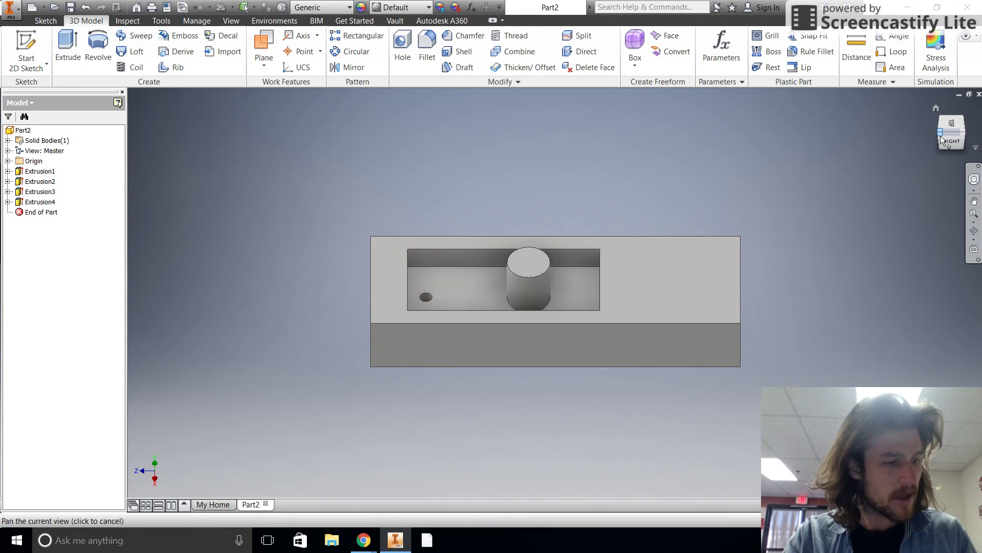
pyautogui.click(669, 288)
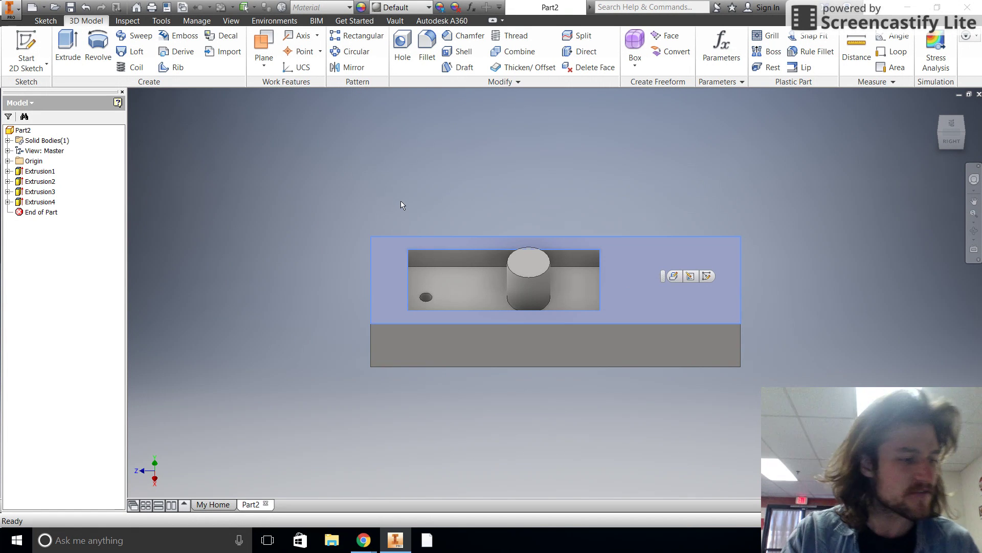
pyautogui.click(22, 64)
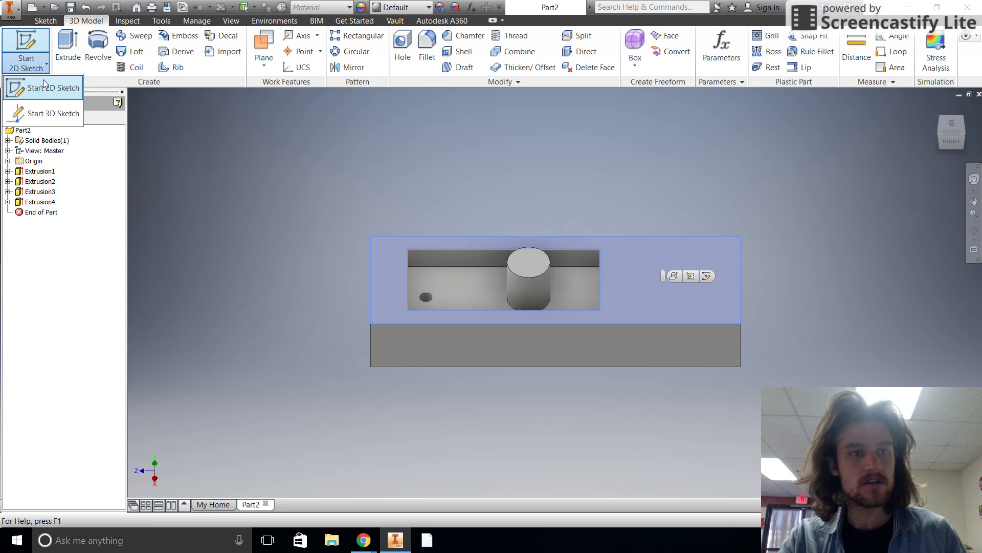
pyautogui.click(36, 95)
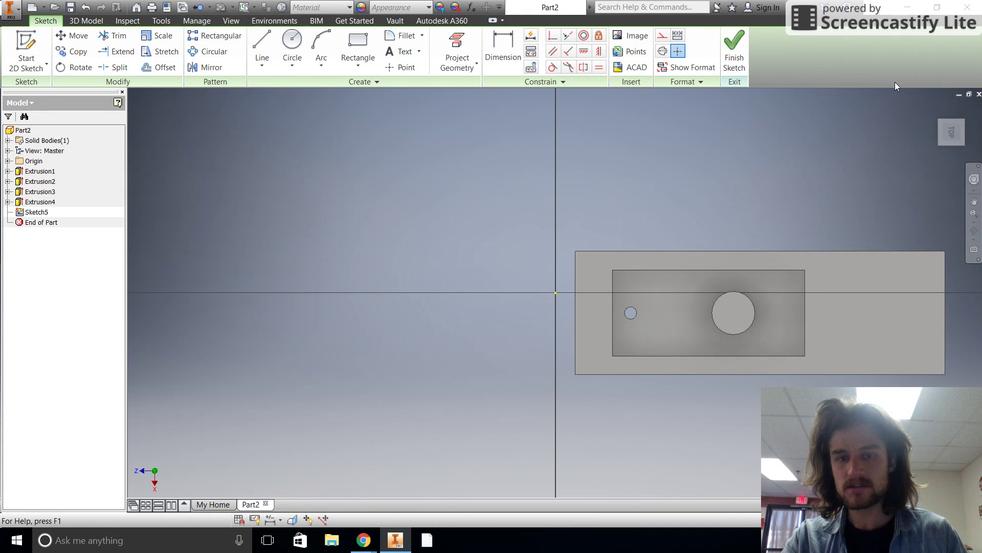
pyautogui.click(974, 212)
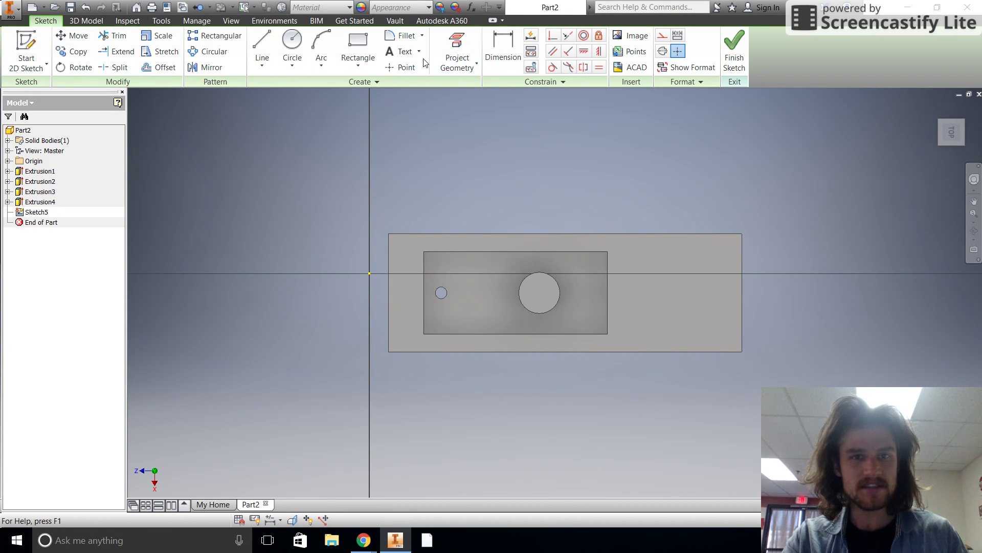
pyautogui.click(456, 45)
pyautogui.click(680, 311)
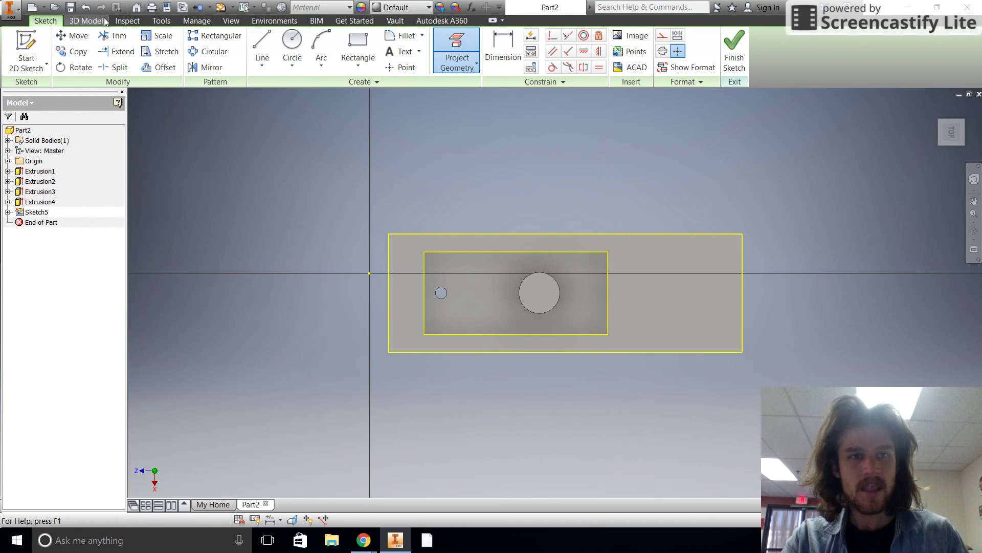
# Step: Draw a construction line along the block's top face, joining the midpoints of its two short outer edges
pyautogui.click(262, 46)
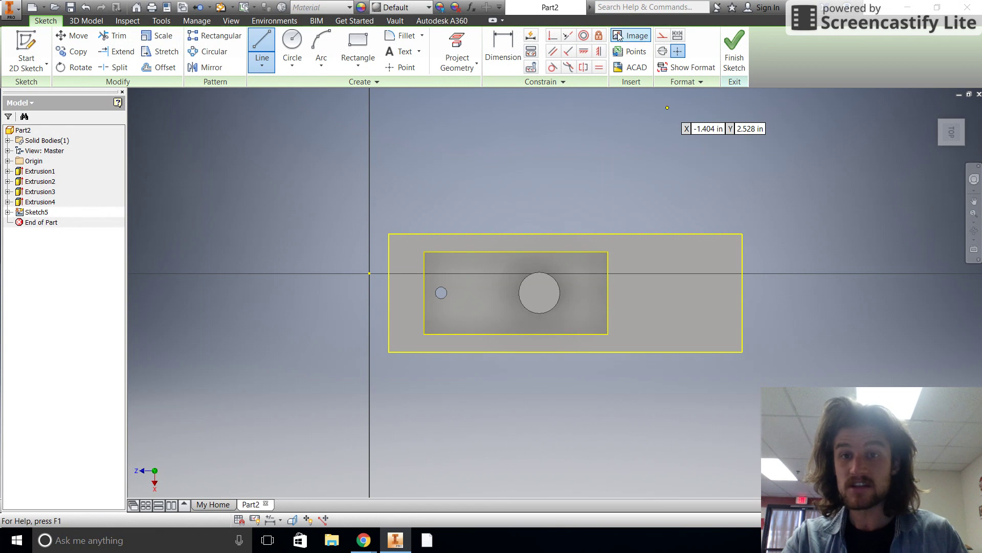
pyautogui.click(663, 36)
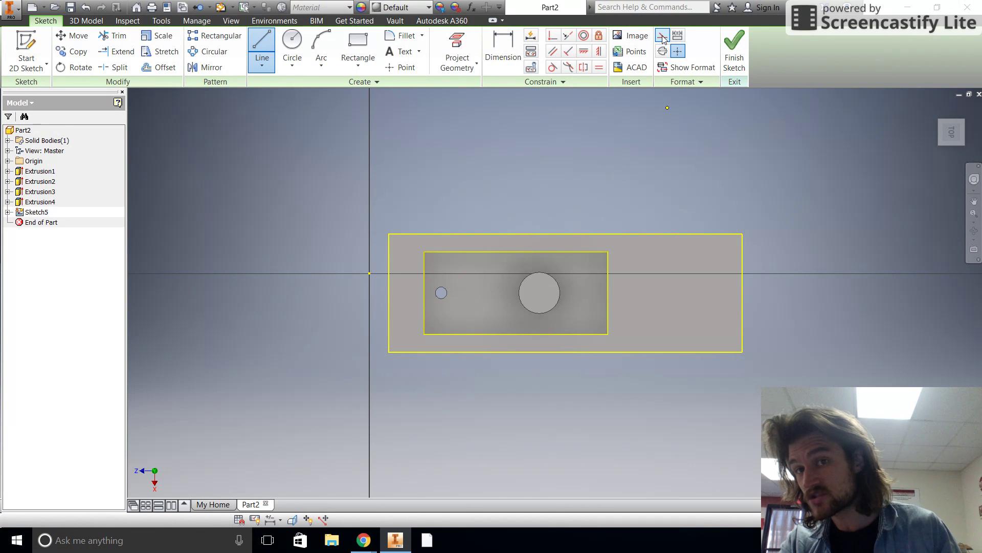
pyautogui.click(742, 292)
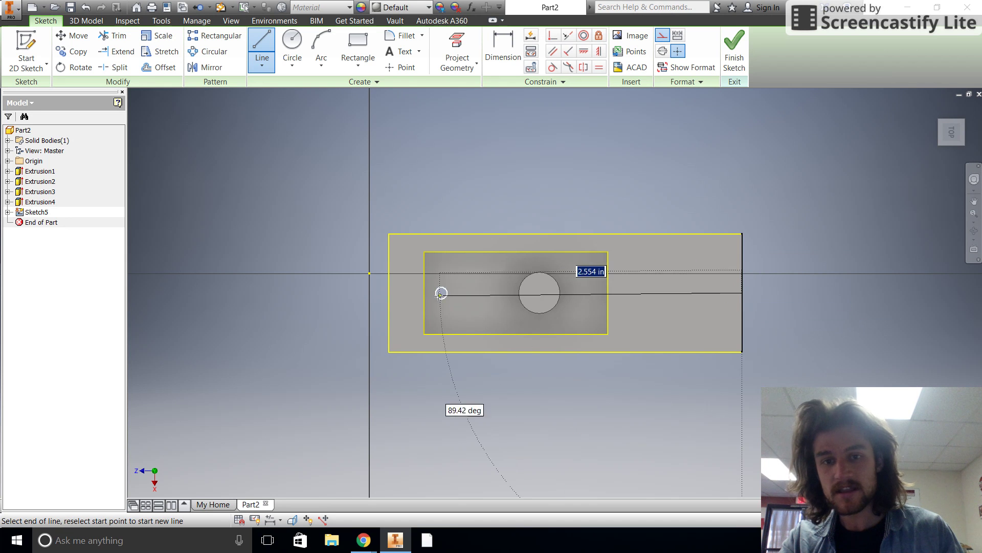
pyautogui.click(389, 292)
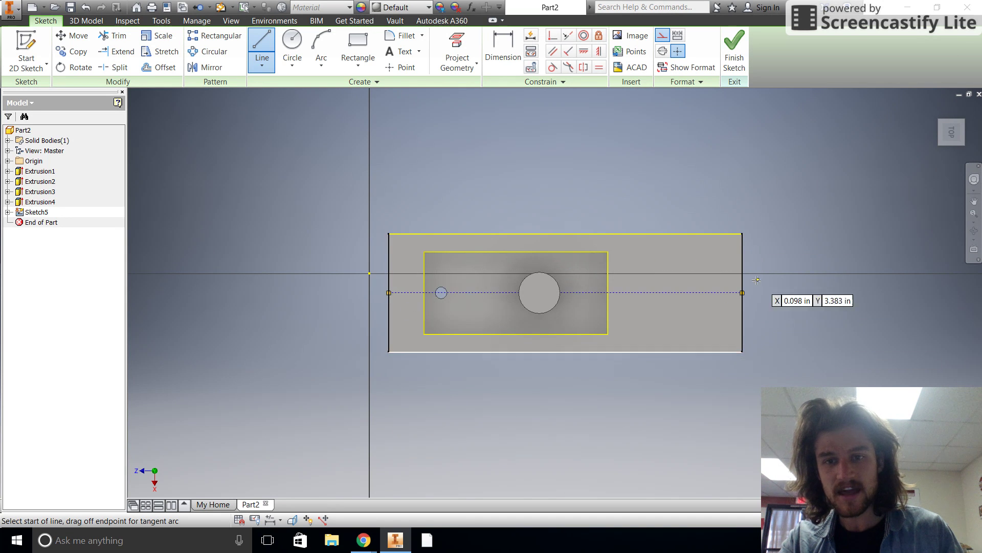
pyautogui.press('Escape')
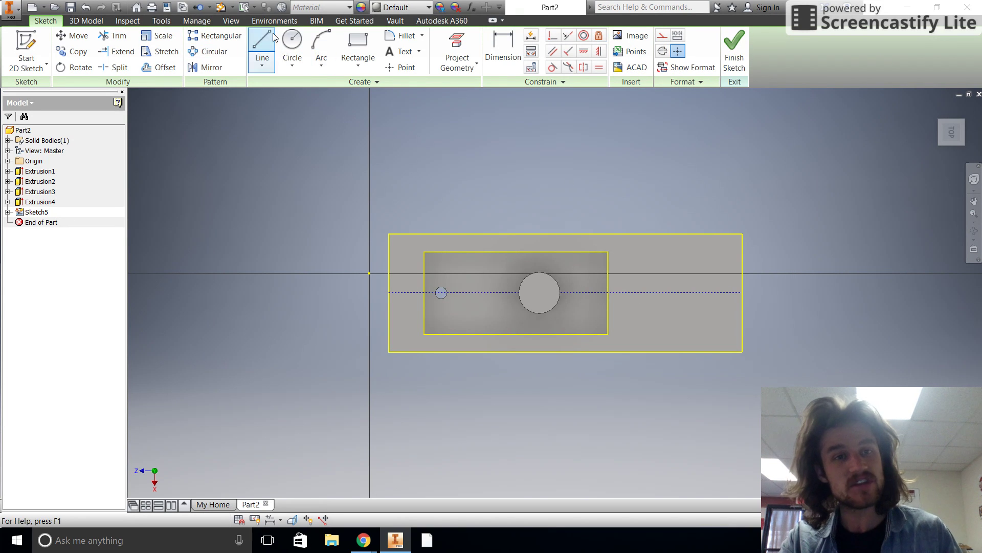
# Step: Sketch a rectangle .3 in long and .25 in wide across the construction line, between the pocket and the block's nearest short edge
pyautogui.click(358, 42)
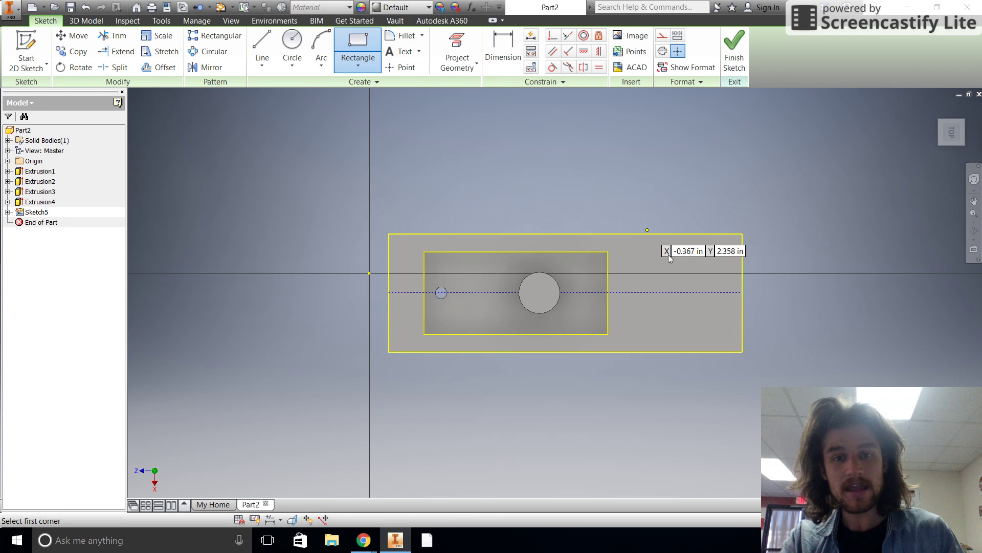
pyautogui.click(640, 277)
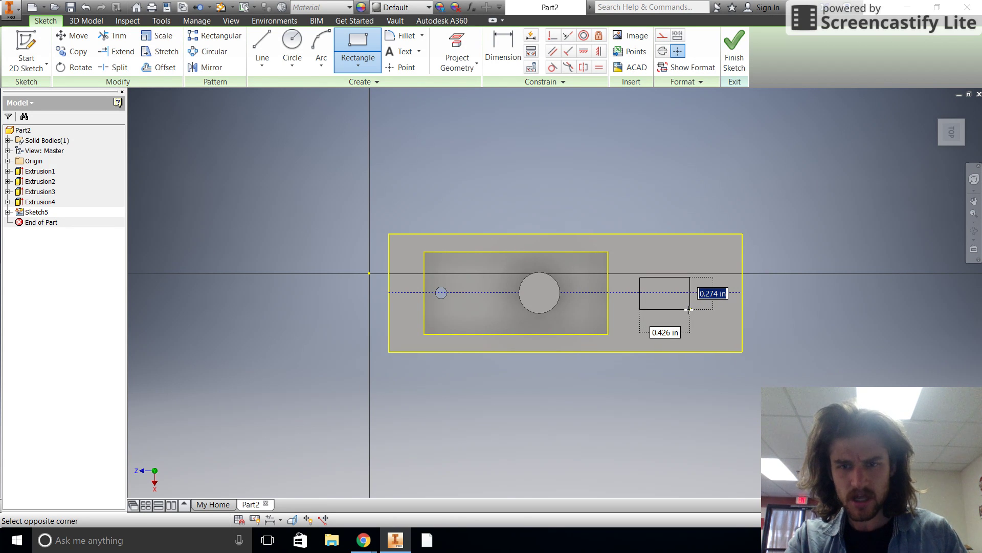
pyautogui.write('25')
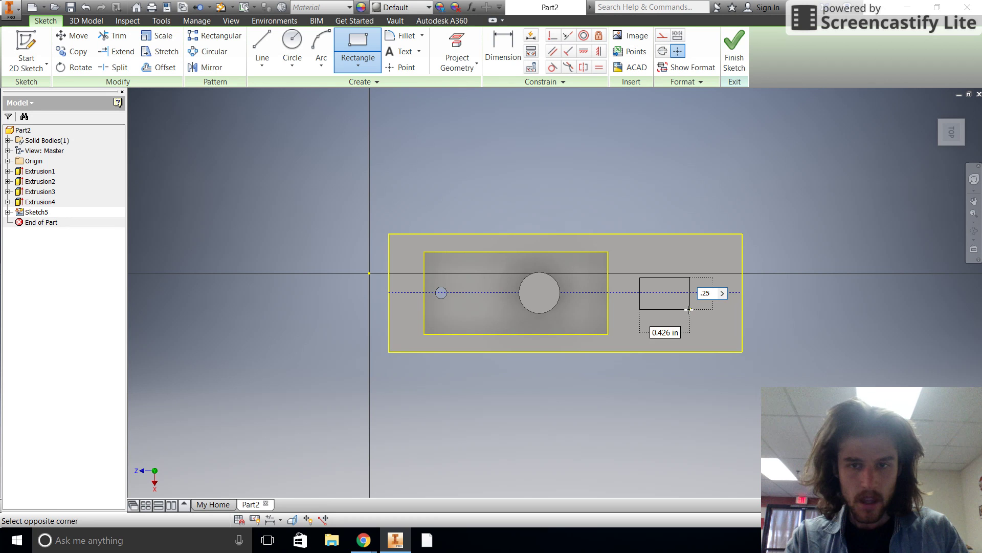
pyautogui.press('Tab')
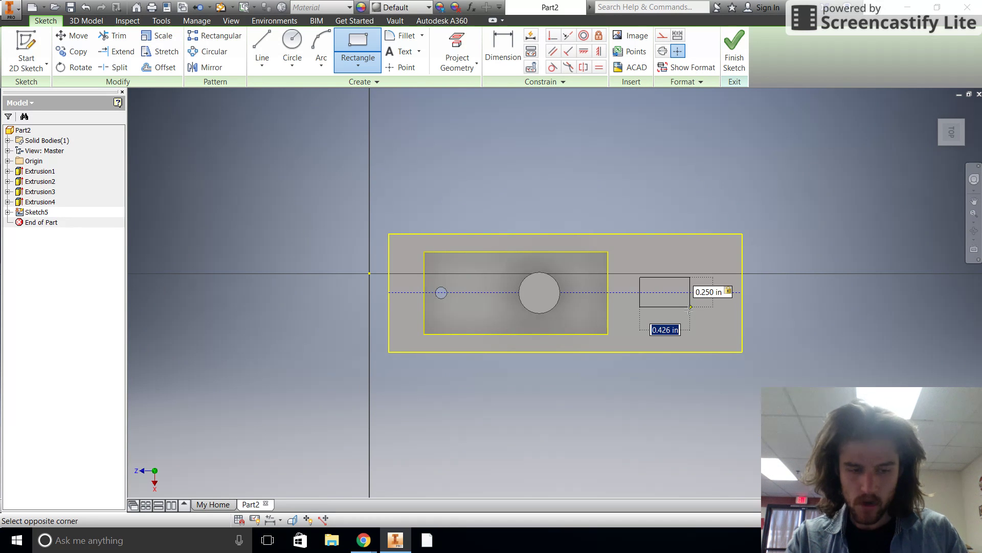
pyautogui.write('.3')
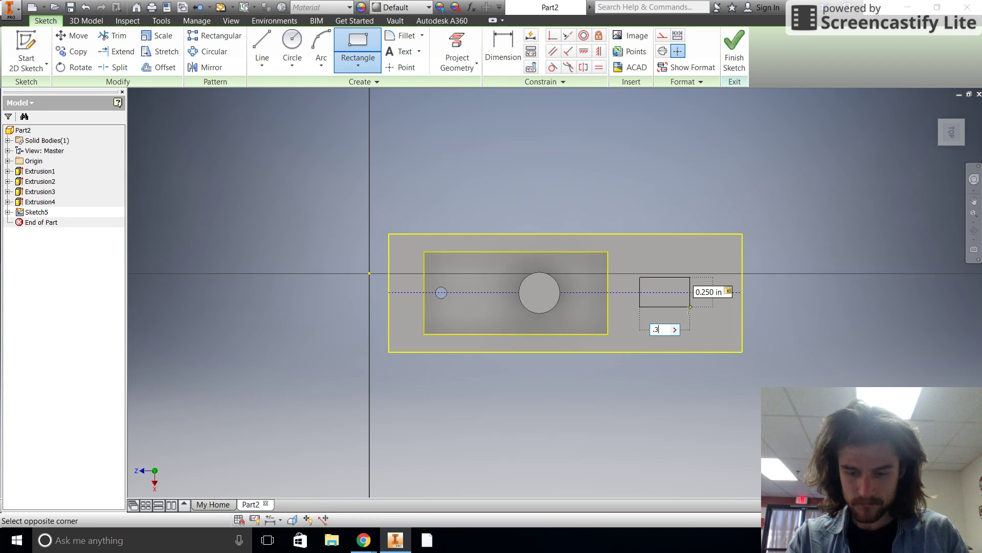
pyautogui.press('Return')
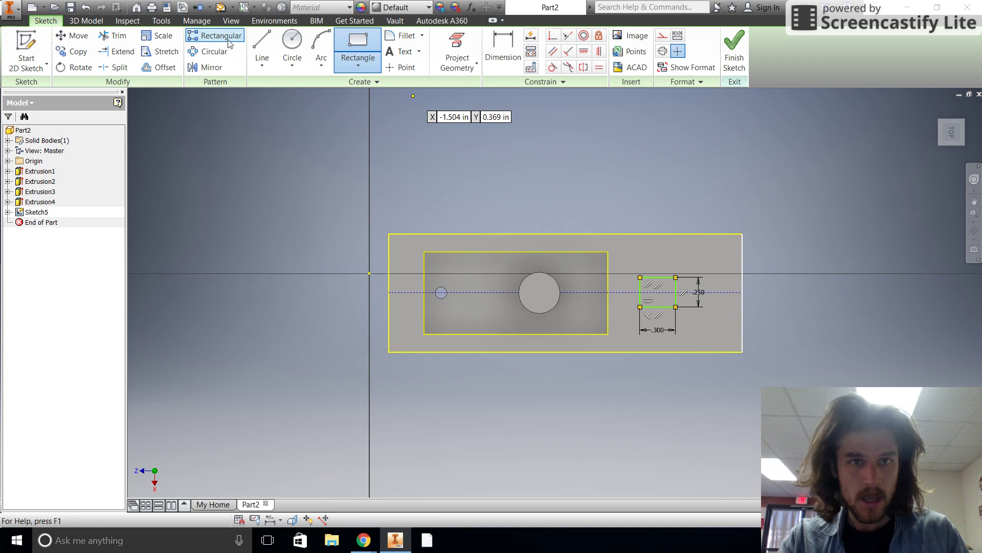
# Step: Dimension the distance from the new rectangle's upper long edge to the construction line
pyautogui.click(500, 44)
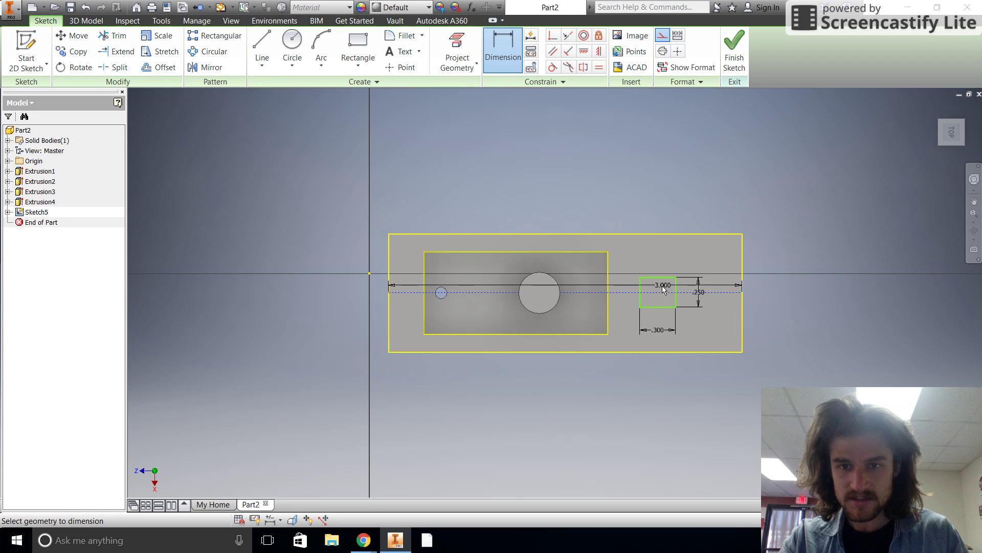
pyautogui.click(784, 287)
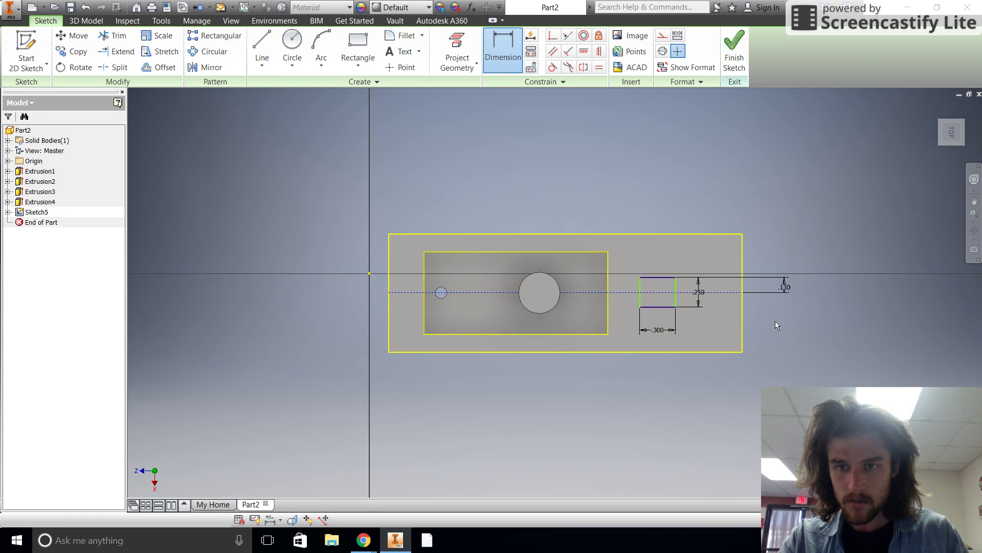
pyautogui.click(663, 293)
pyautogui.click(670, 307)
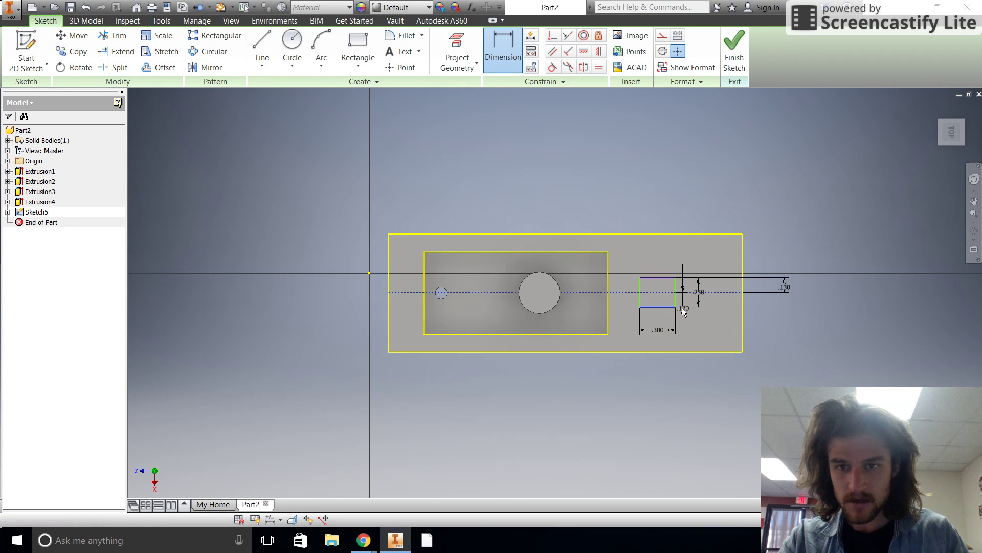
pyautogui.click(782, 309)
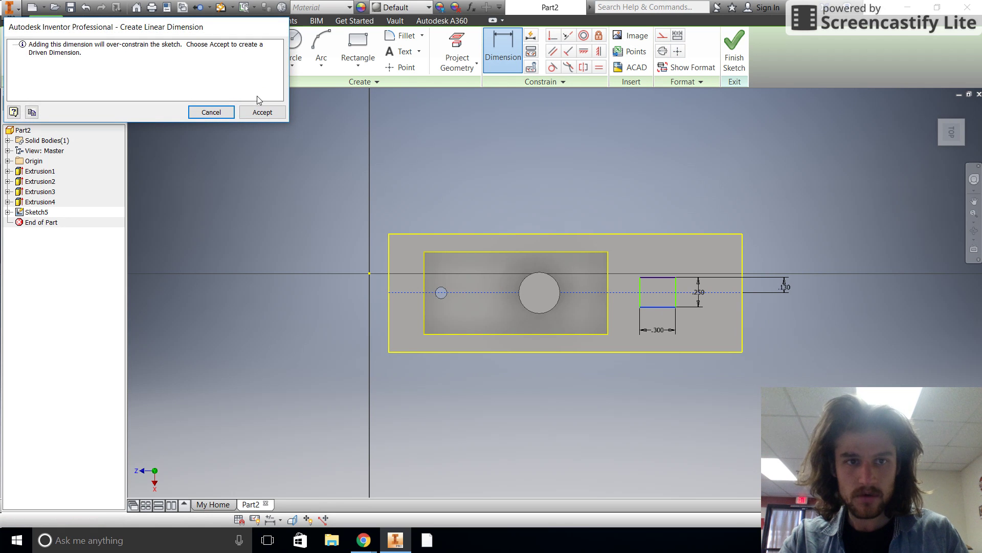
pyautogui.click(211, 112)
# Step: Set the distance between the rectangle's upper edge and the construction line to .125 in
pyautogui.click(786, 288)
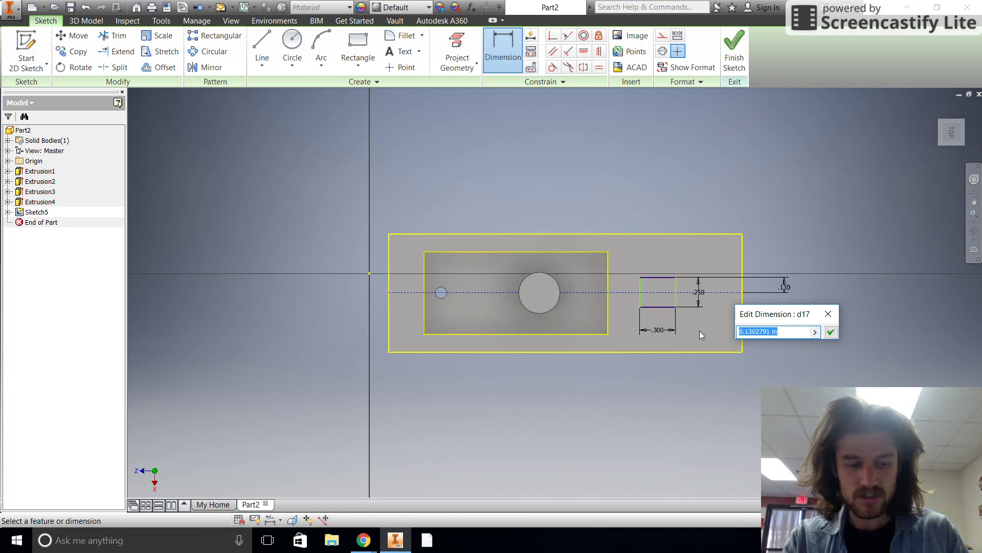
pyautogui.write('.125')
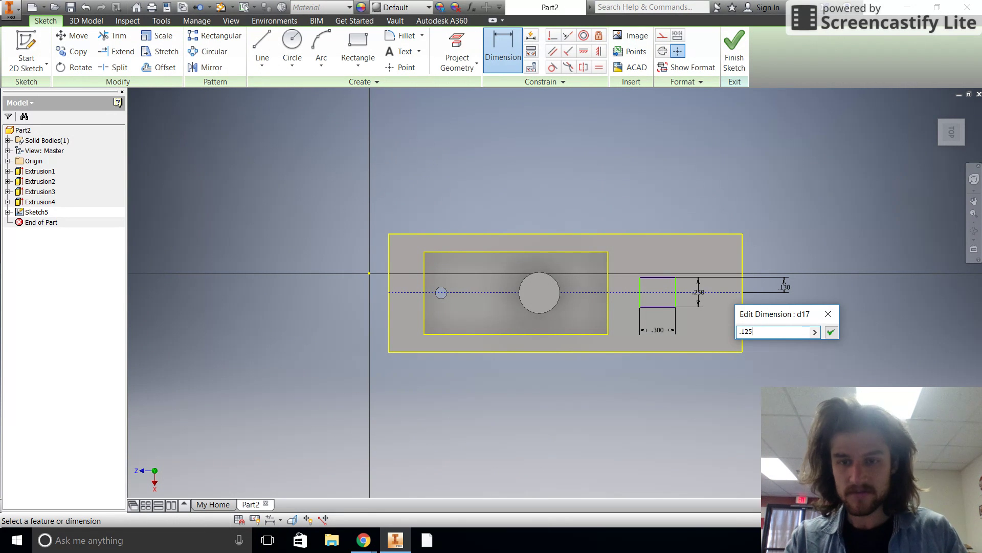
pyautogui.press('Return')
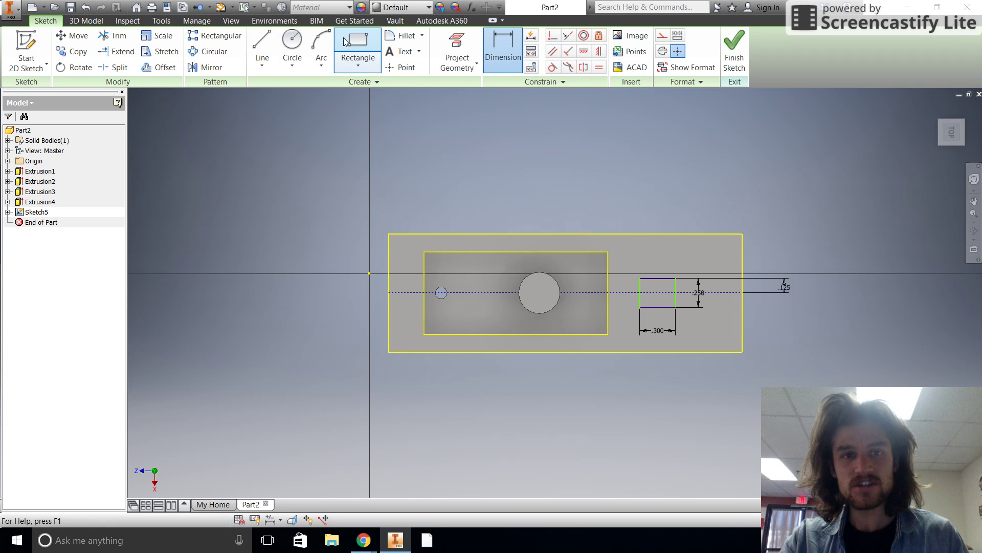
# Step: Draw a three-point arc of about .125 in radius joining the two corners of the rectangle's short side farthest from the pocket, bulging outward
pyautogui.click(314, 45)
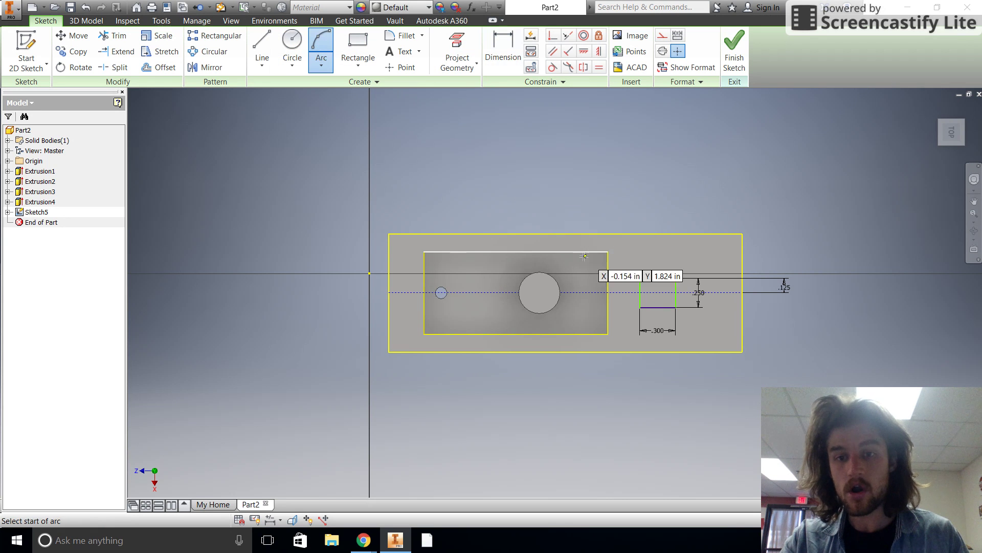
pyautogui.scroll(3, 675, 271)
pyautogui.scroll(4, 675, 271)
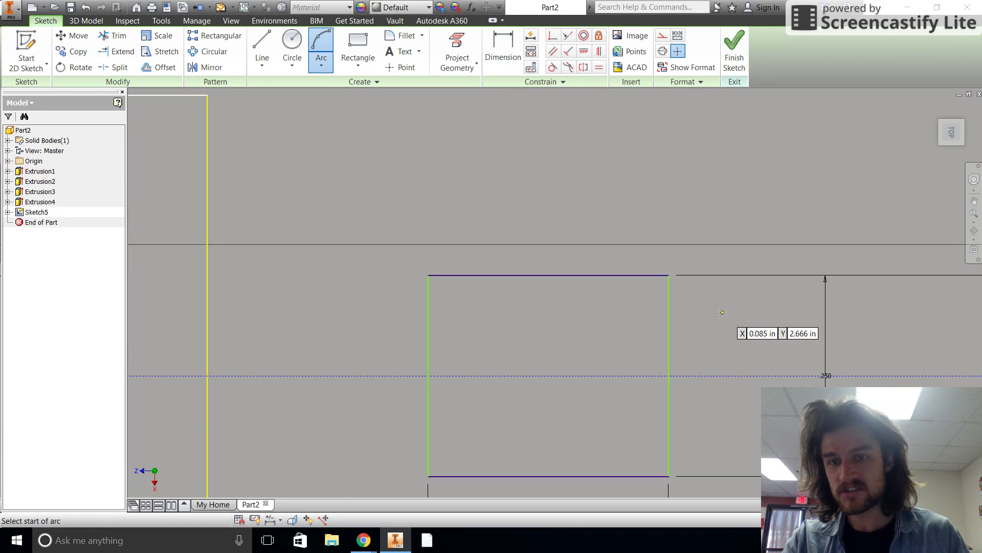
pyautogui.click(668, 276)
pyautogui.click(668, 476)
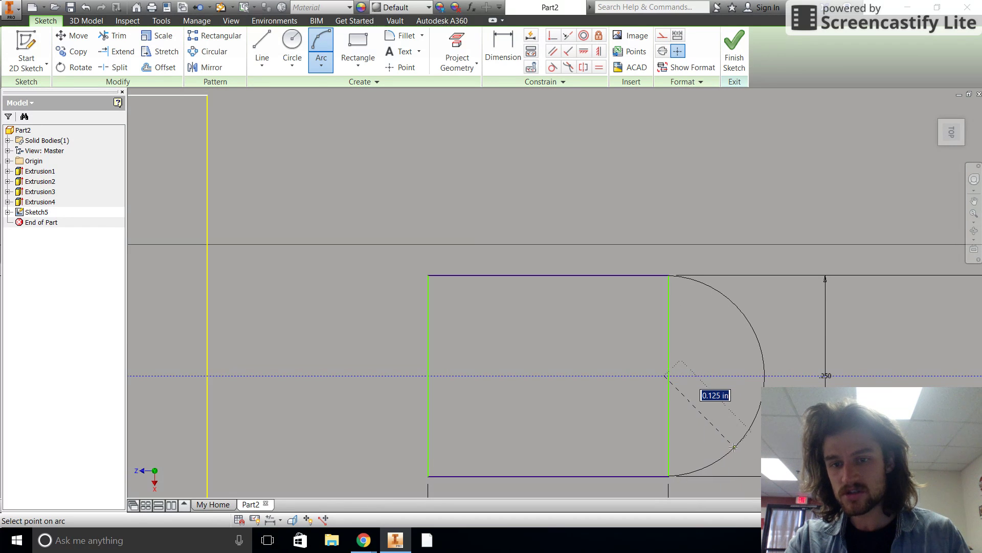
pyautogui.click(738, 448)
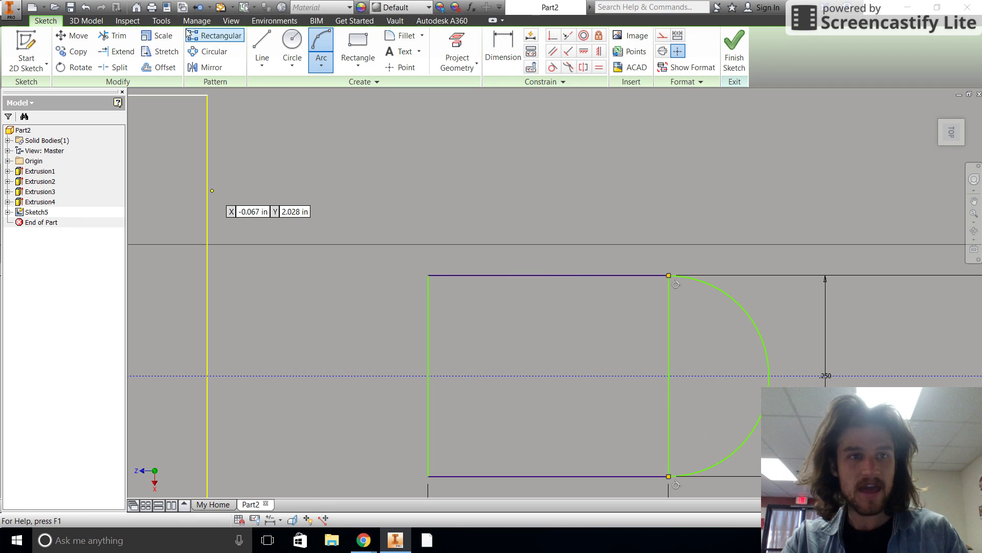
# Step: Trim the upper half of the rectangle side closed off by the arc and try to trim its lower half
pyautogui.click(113, 35)
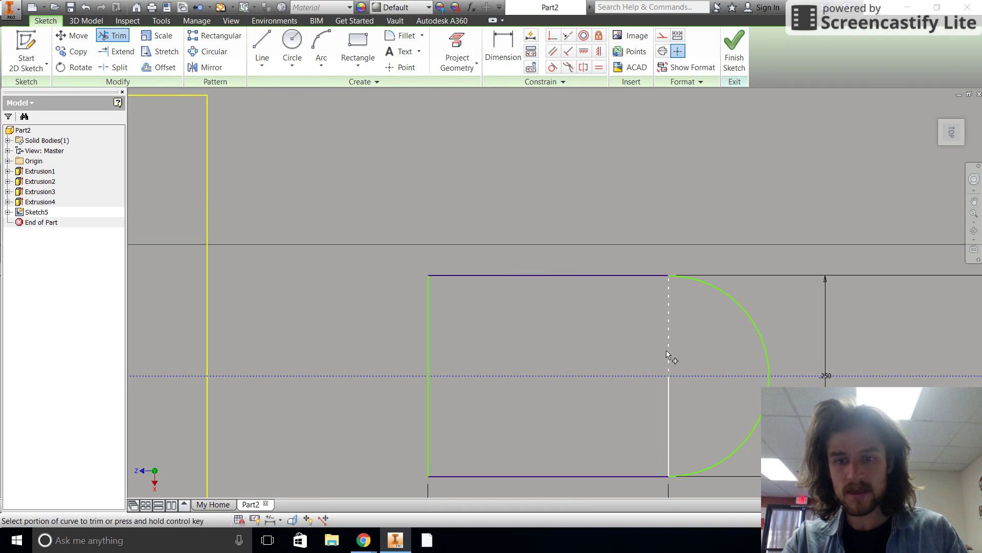
pyautogui.click(665, 417)
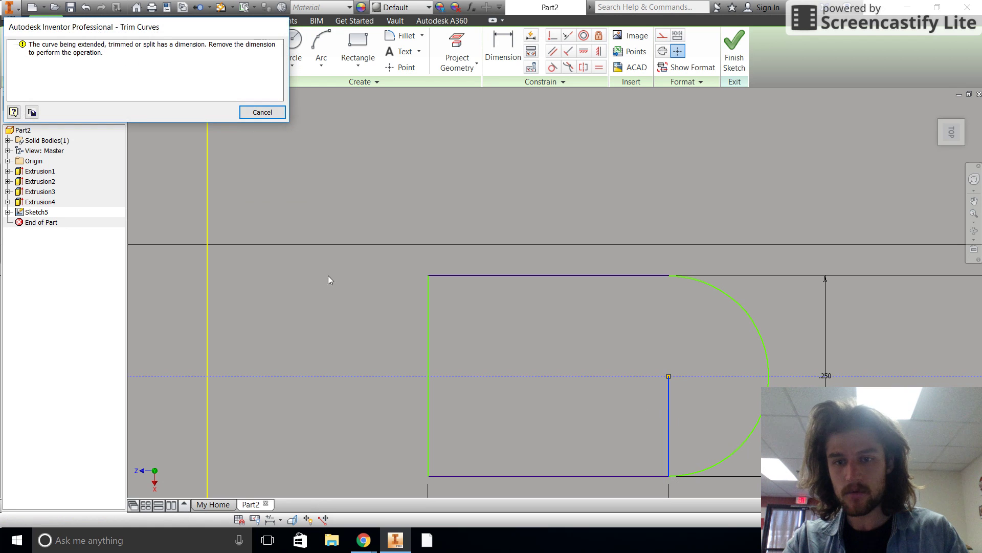
pyautogui.click(262, 112)
# Step: Delete the .250 width dimension and the remaining half of the line between the rectangle and the arc
pyautogui.scroll(-2, 513, 257)
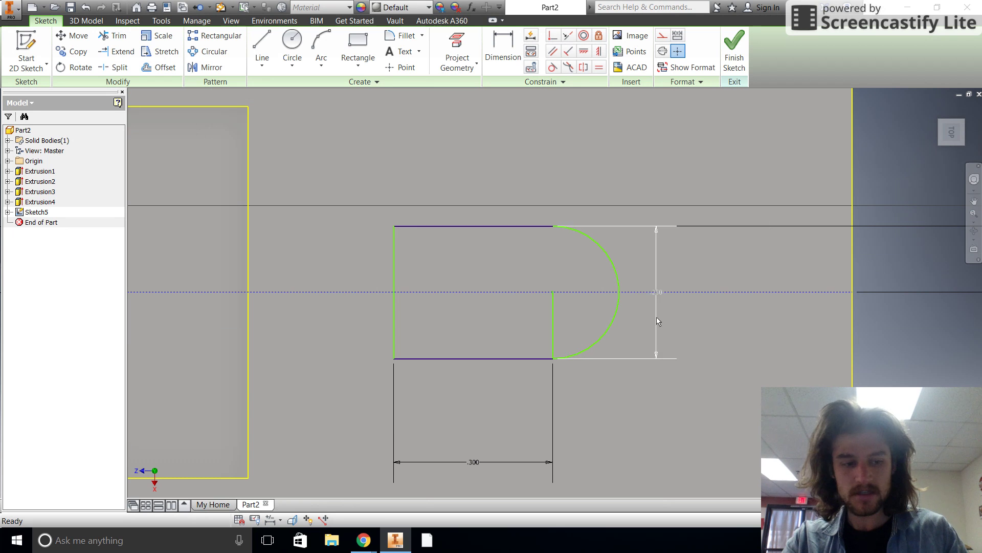
pyautogui.rightClick(658, 290)
pyautogui.click(658, 263)
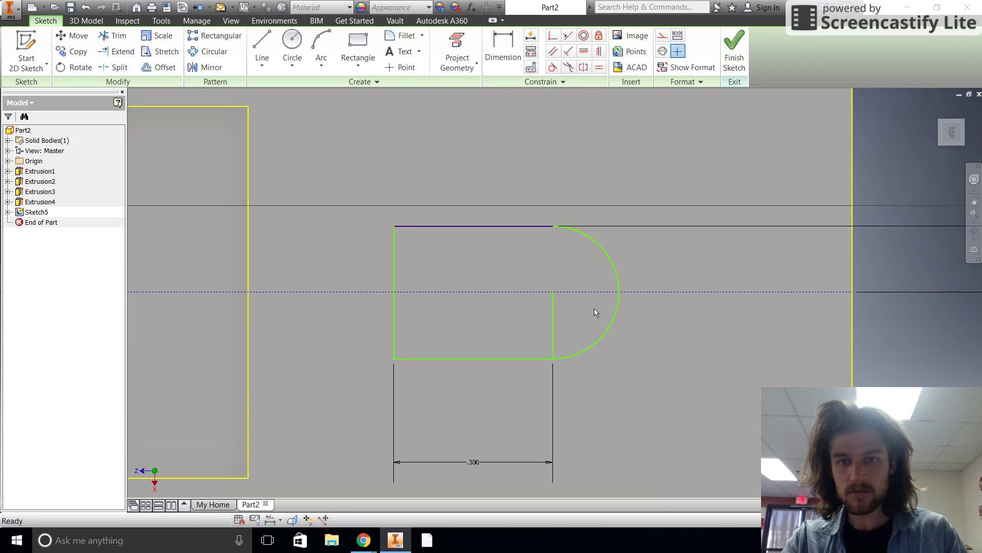
pyautogui.rightClick(553, 324)
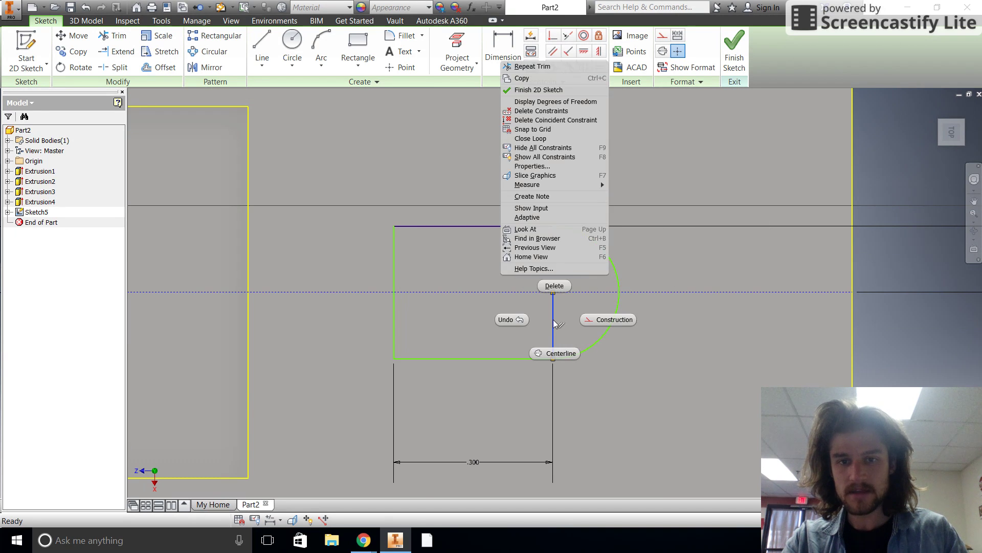
pyautogui.click(554, 285)
pyautogui.scroll(2, 729, 388)
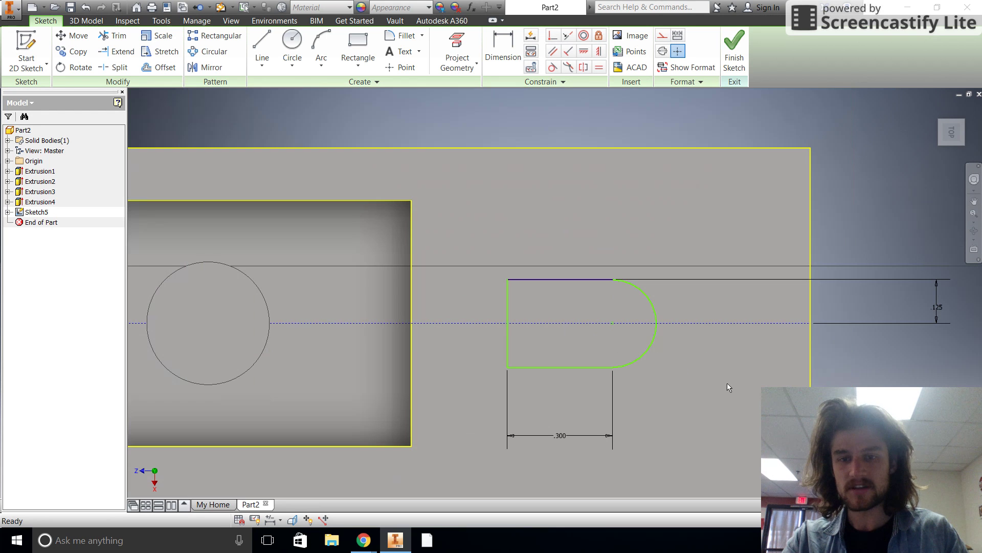
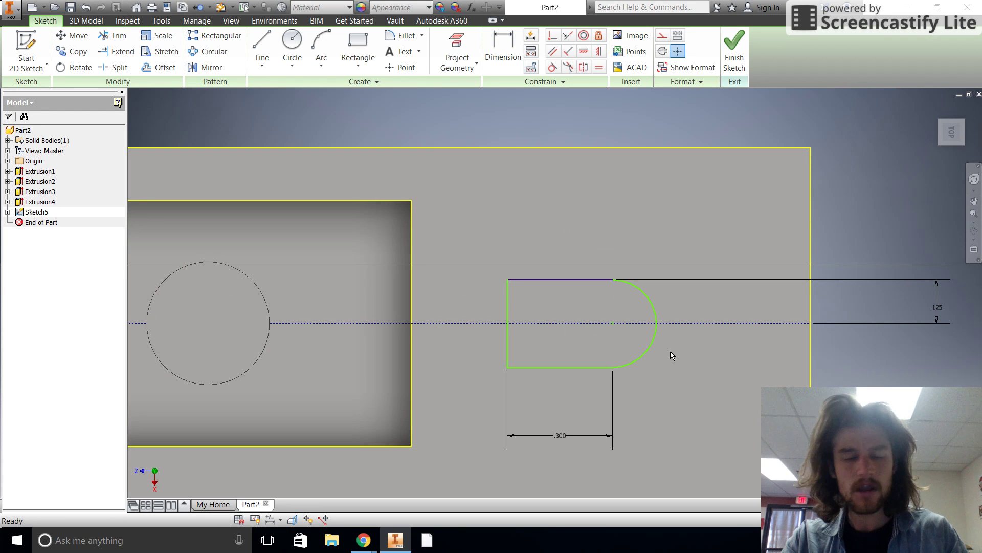
# Step: Finish the sketch and extrude the round-ended slot profile as a .4 in cut down into the block
pyautogui.click(733, 55)
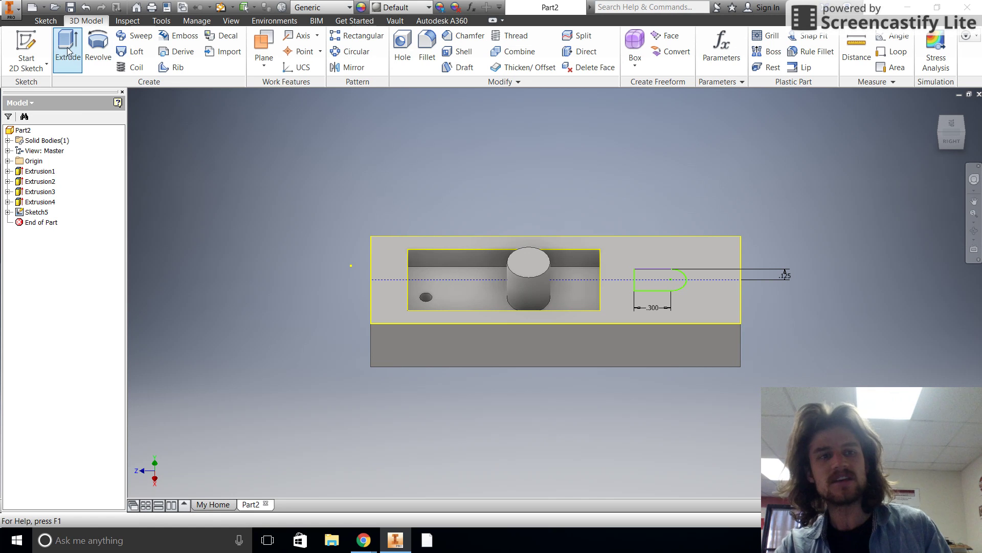
pyautogui.click(69, 50)
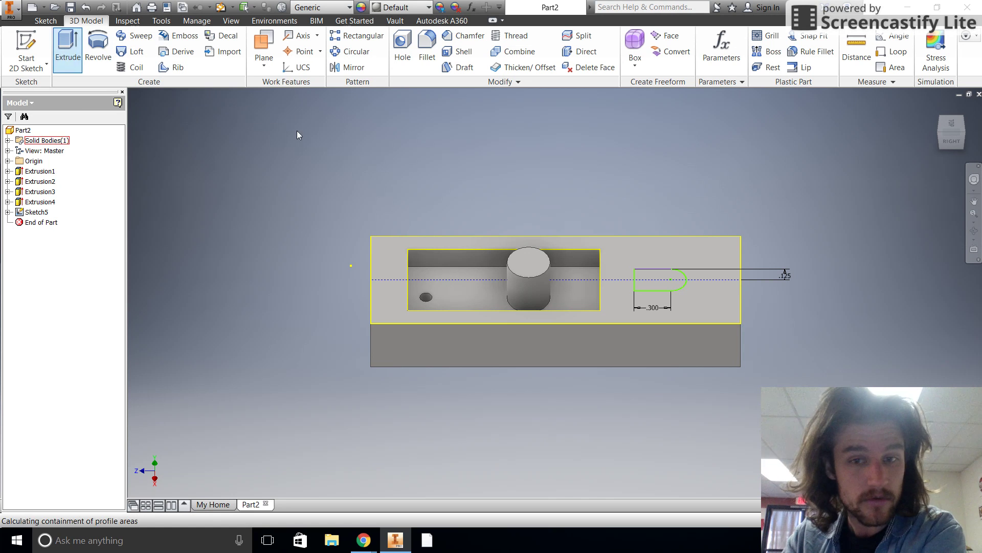
pyautogui.click(653, 284)
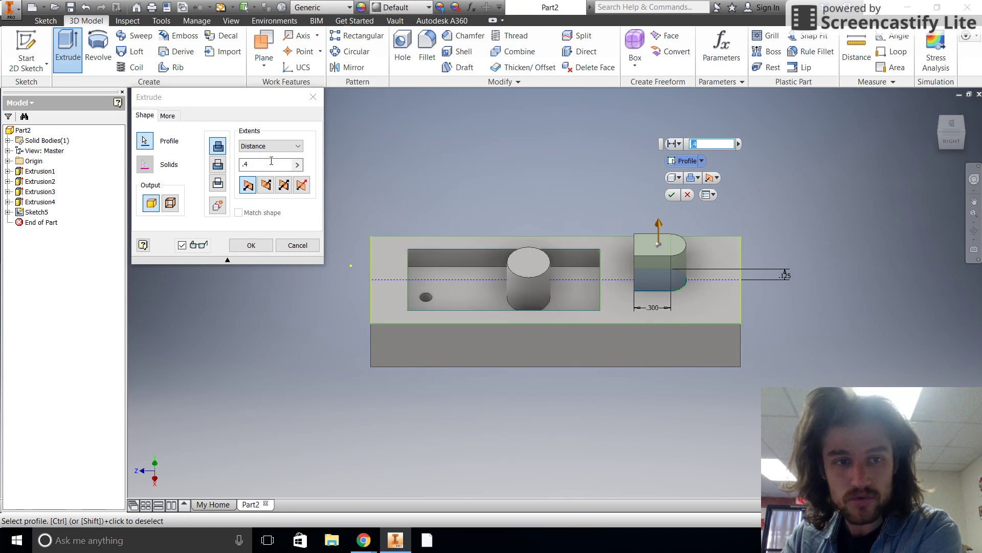
pyautogui.click(218, 165)
pyautogui.click(711, 143)
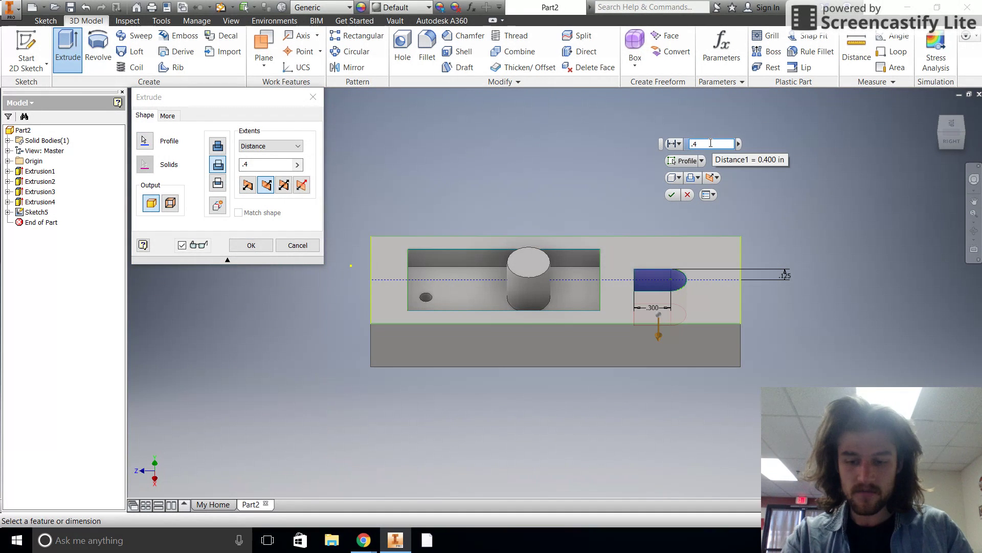
pyautogui.press('Return')
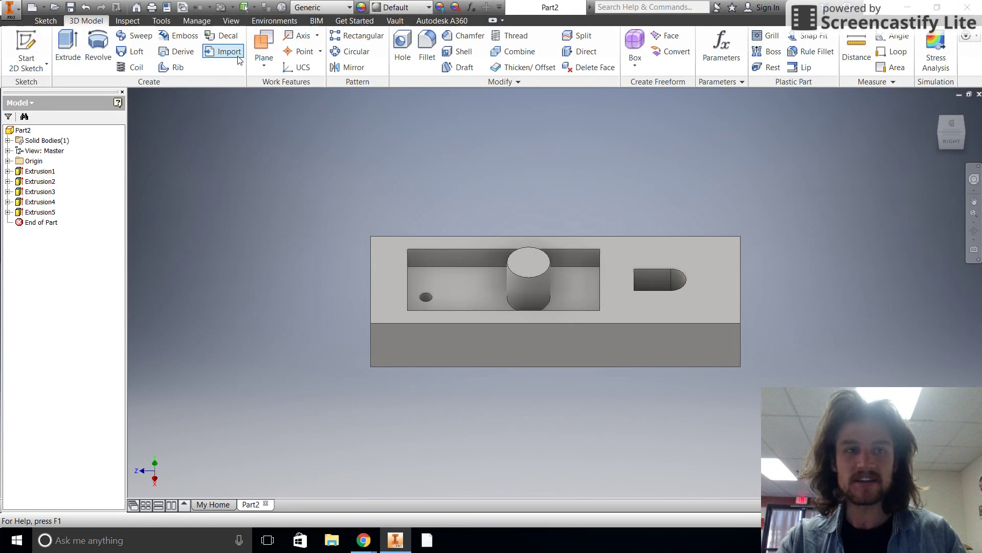
# Step: Save the part as Funny Boat and return the model to its isometric home view
pyautogui.click(12, 11)
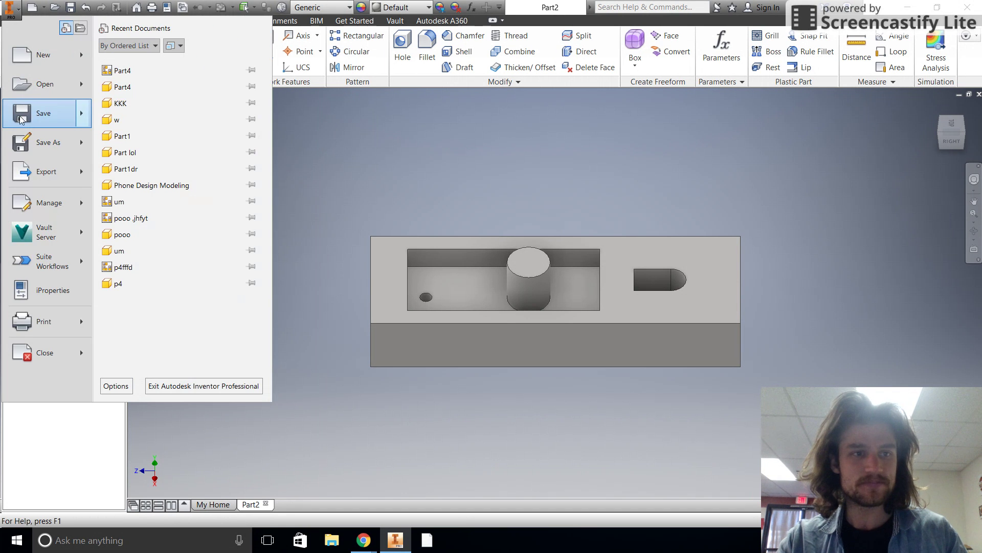
pyautogui.click(23, 142)
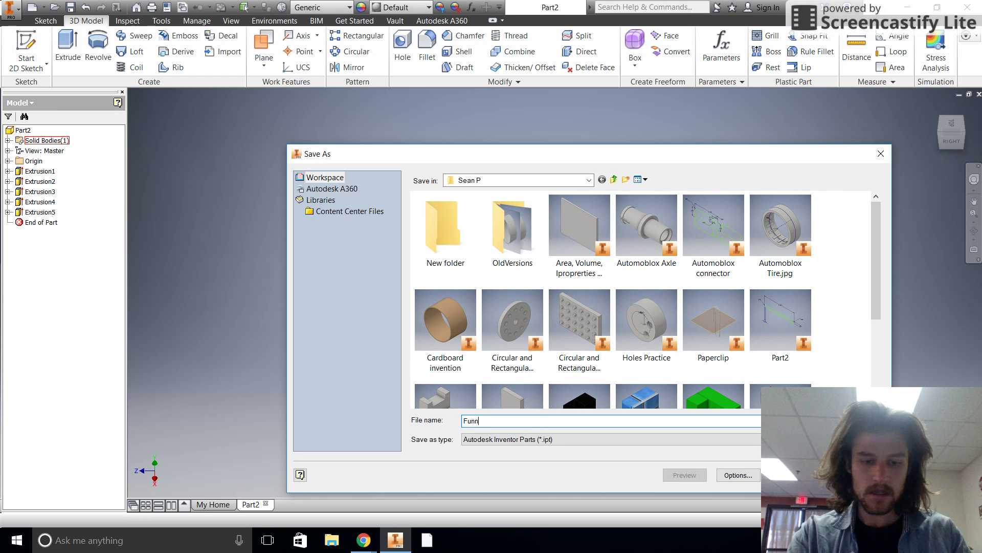
pyautogui.write('Funny Boat')
pyautogui.press('Return')
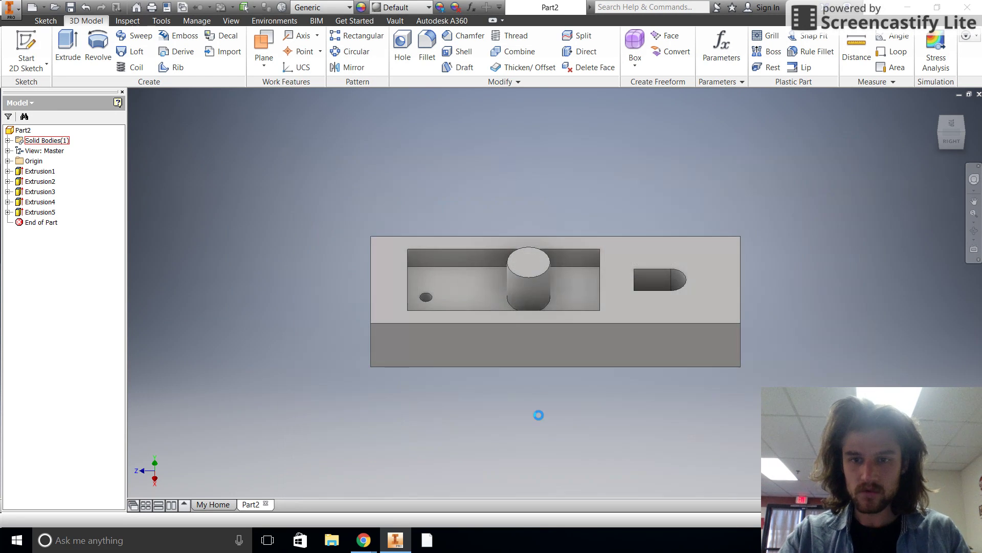
pyautogui.press('F6')
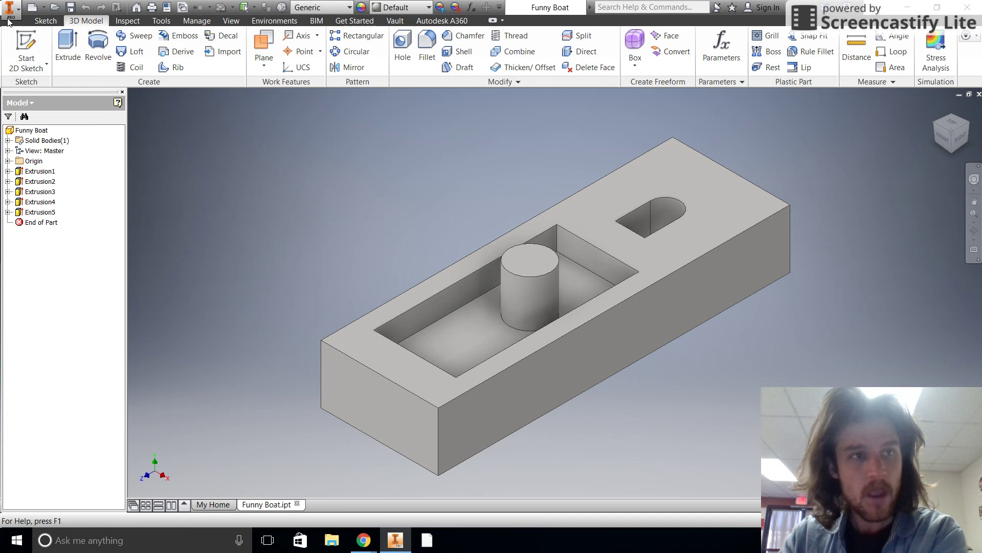
# Step: Create a new drawing from the Title Block Sheet A.idw template, leaving the title block entries blank and accepting the style library definitions
pyautogui.click(8, 18)
pyautogui.click(27, 51)
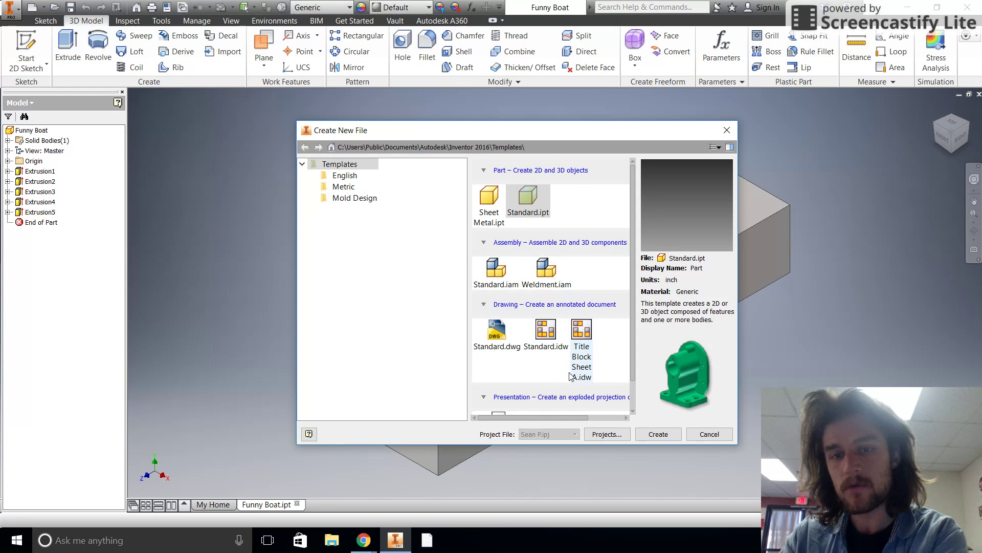
pyautogui.doubleClick(584, 330)
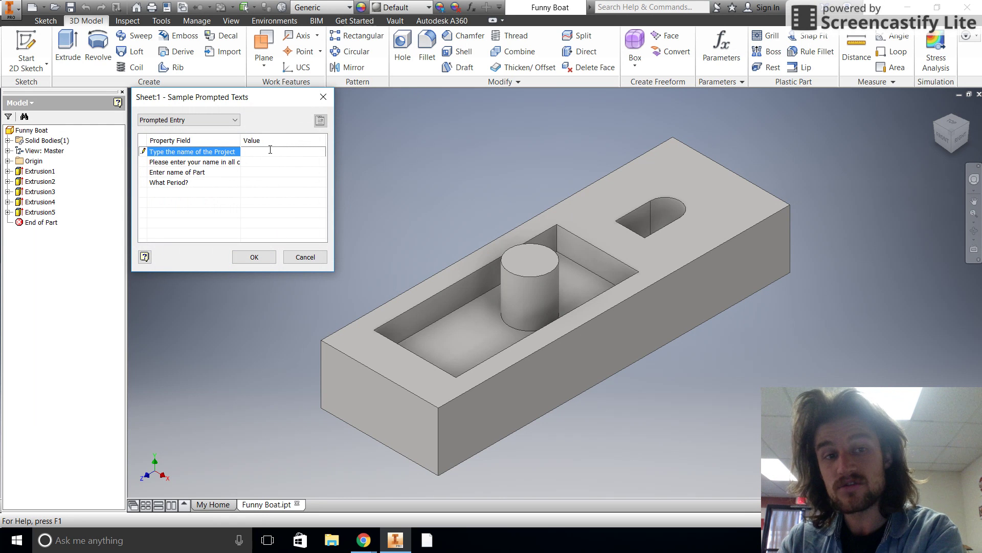
pyautogui.click(256, 257)
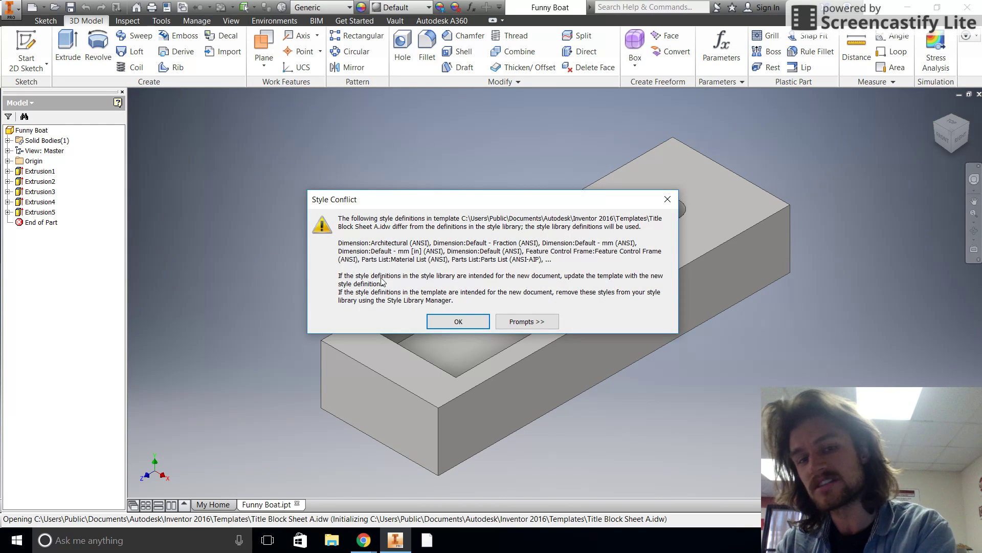
pyautogui.click(458, 323)
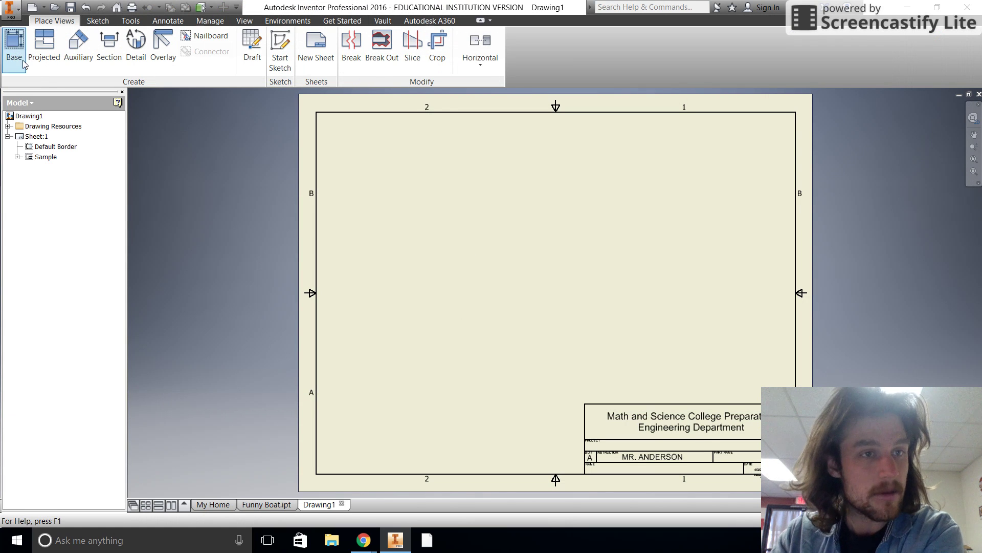
# Step: Place a shaded isometric base view of Funny Boat at 1:1 scale in the upper right area of the sheet
pyautogui.click(14, 50)
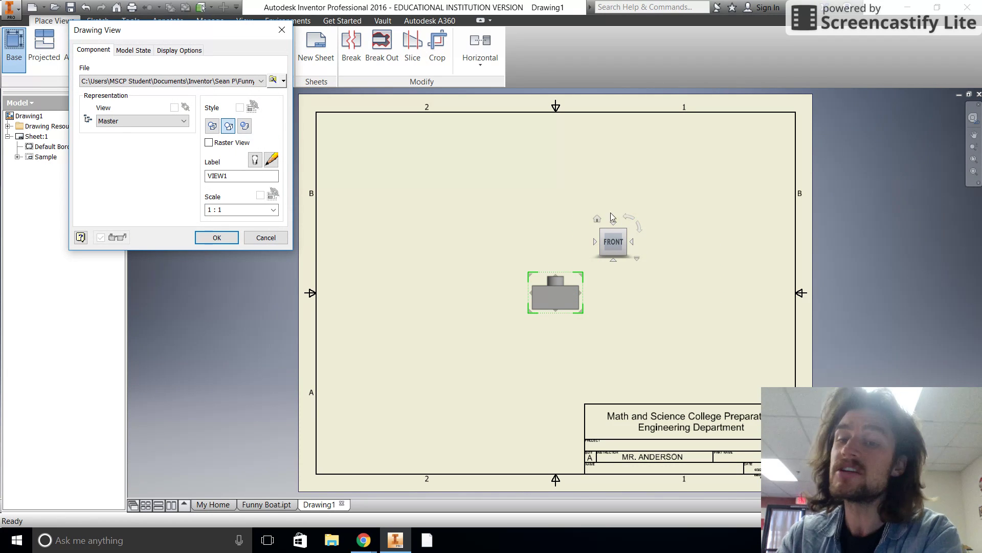
pyautogui.click(595, 241)
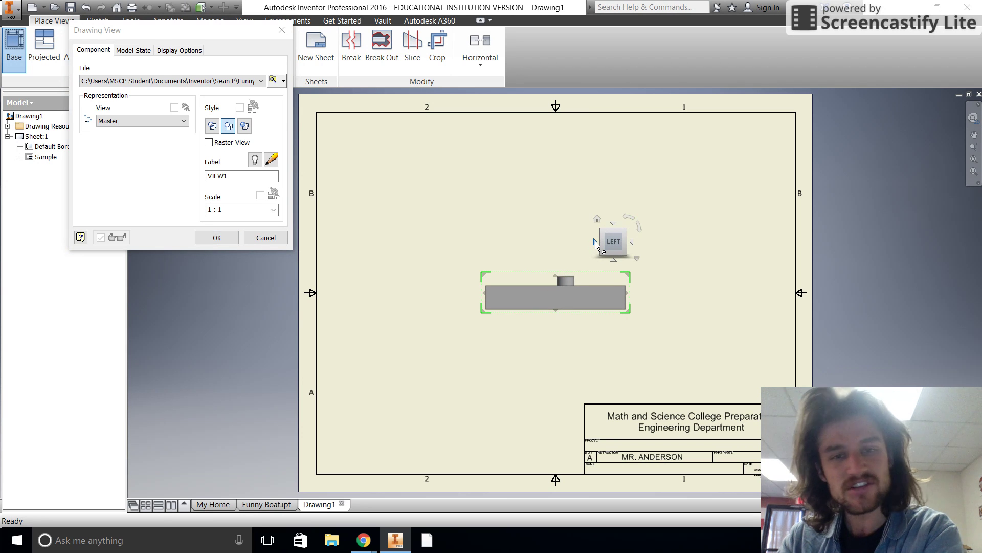
pyautogui.click(594, 240)
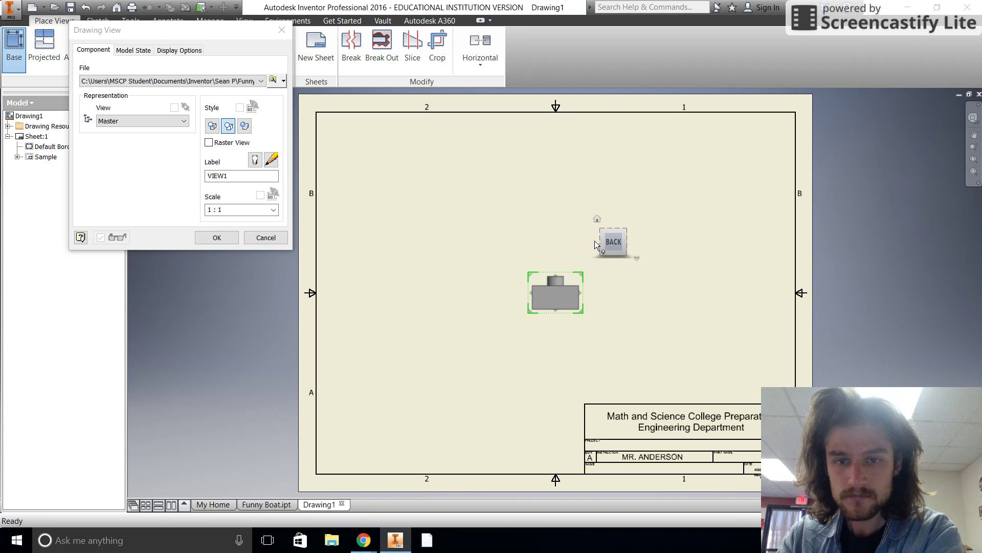
pyautogui.click(595, 241)
pyautogui.click(638, 227)
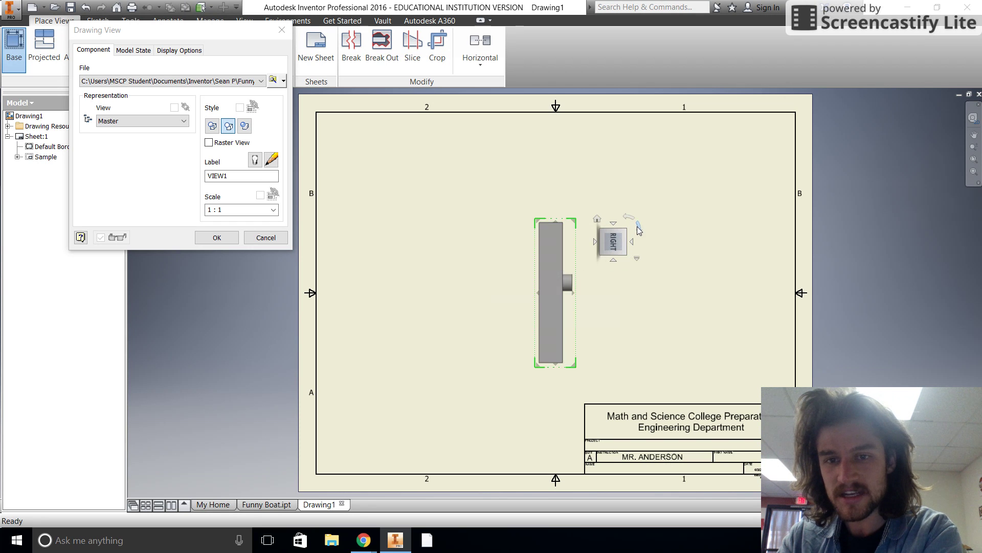
pyautogui.click(630, 221)
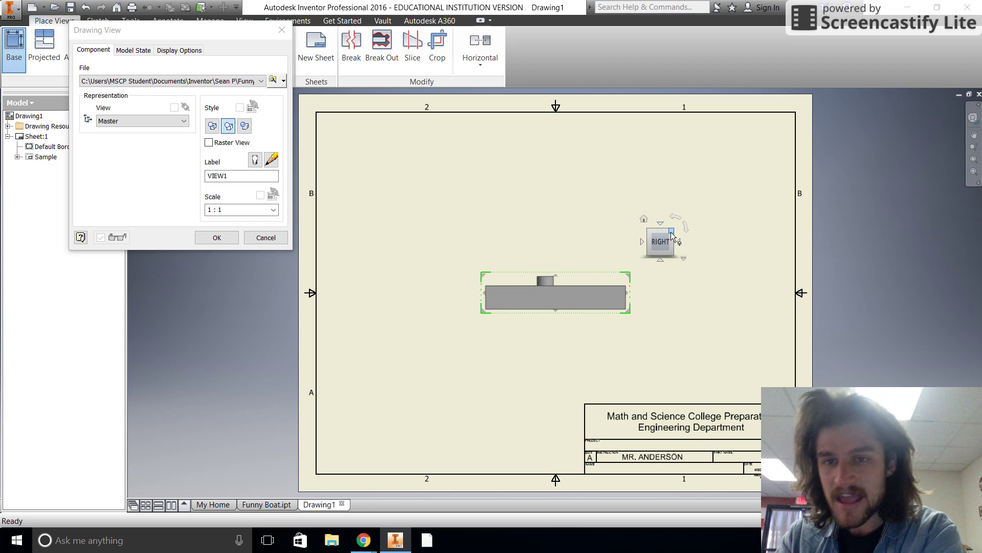
pyautogui.click(671, 237)
pyautogui.moveTo(631, 256); pyautogui.dragTo(710, 183)
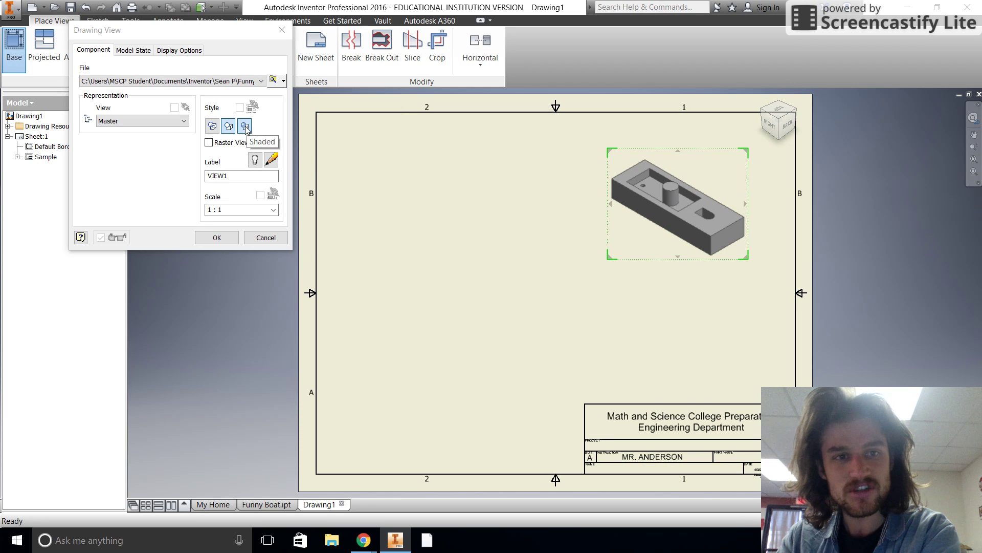
pyautogui.click(216, 238)
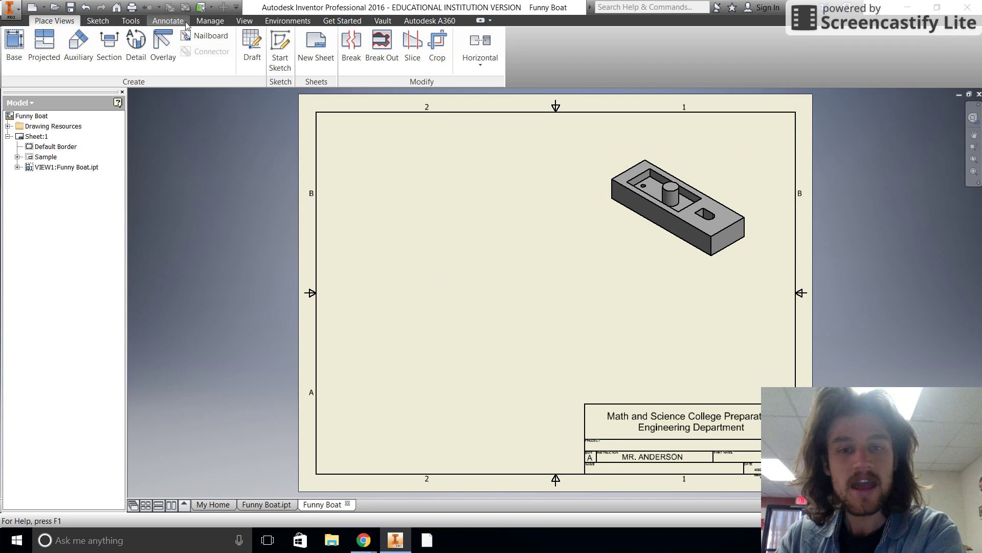
# Step: Place a 1:1 top view of the block in the sheet's upper left area, lying lengthwise with the slot to the right, in Hidden Line style
pyautogui.click(24, 47)
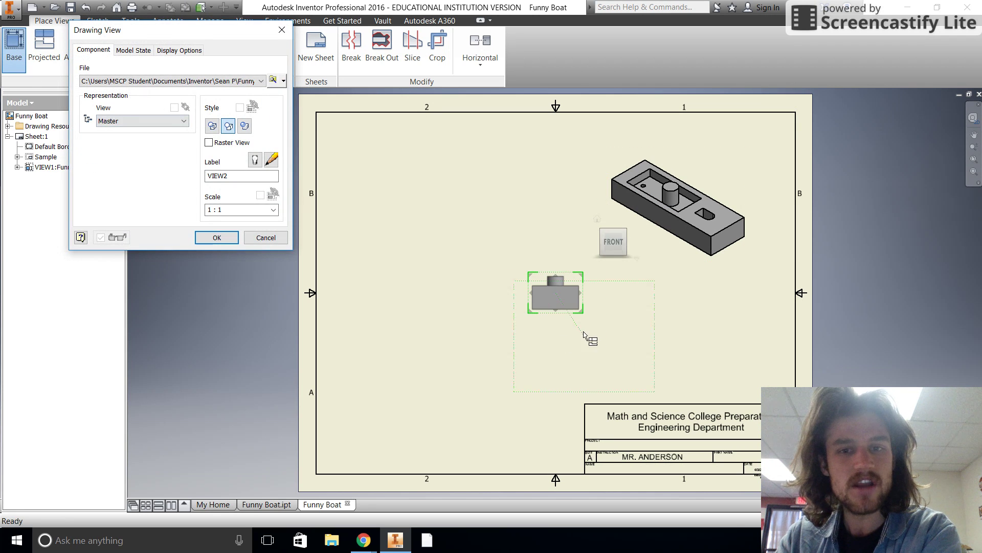
pyautogui.moveTo(550, 298); pyautogui.dragTo(394, 217)
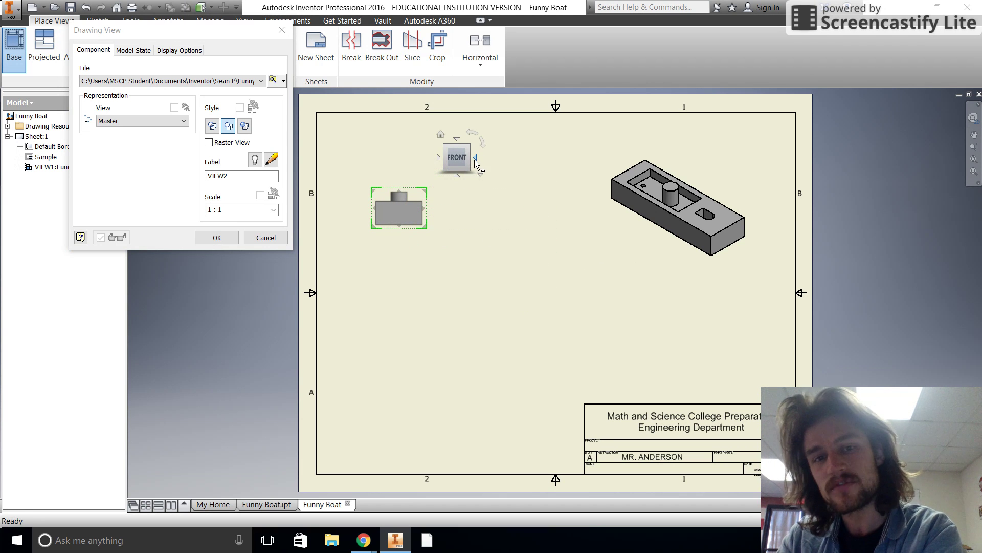
pyautogui.click(438, 157)
pyautogui.click(438, 157)
pyautogui.click(438, 157)
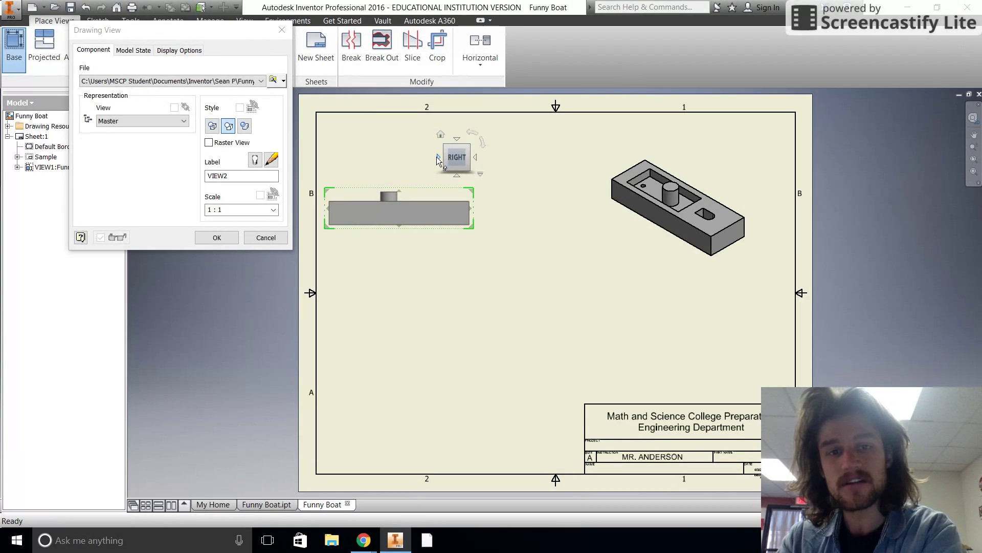
pyautogui.moveTo(410, 201); pyautogui.dragTo(433, 197)
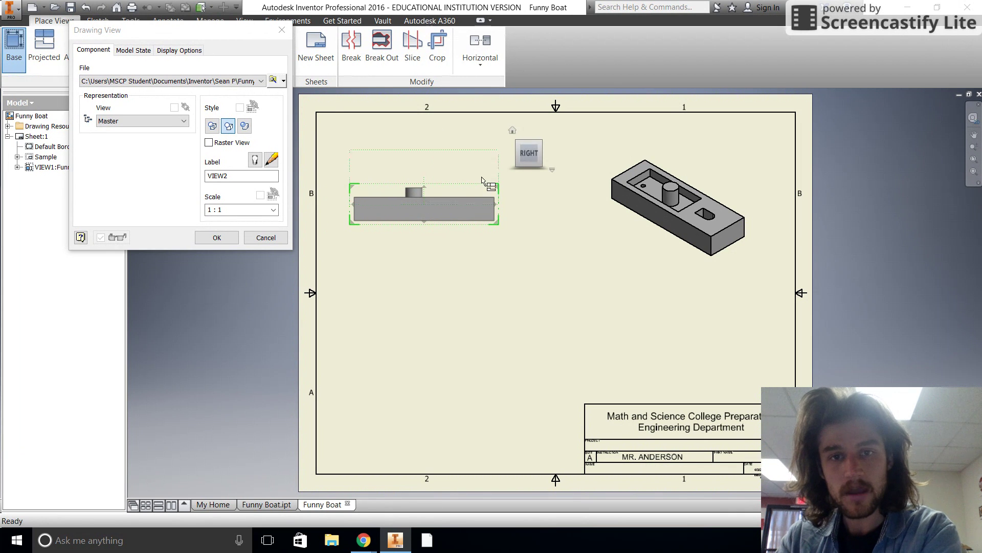
pyautogui.click(529, 135)
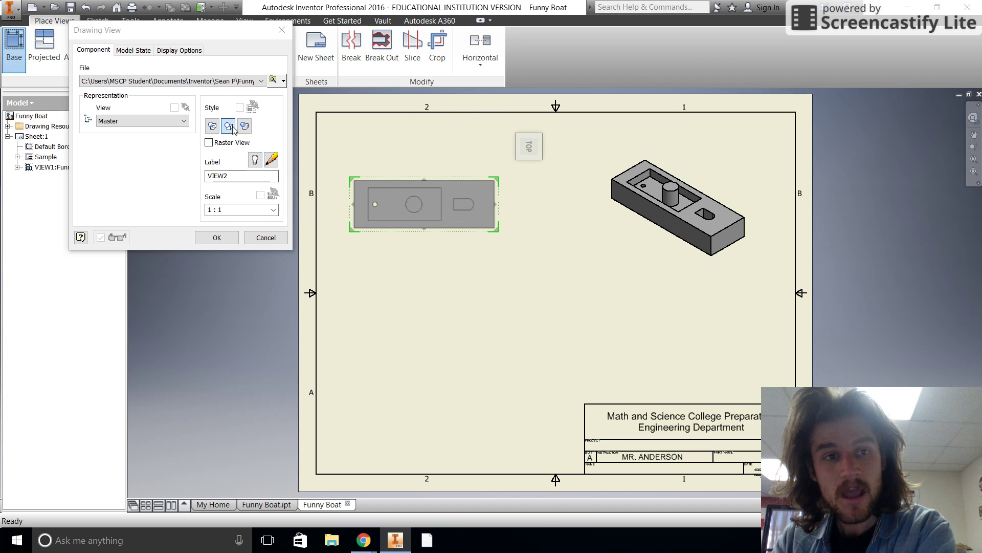
pyautogui.click(213, 128)
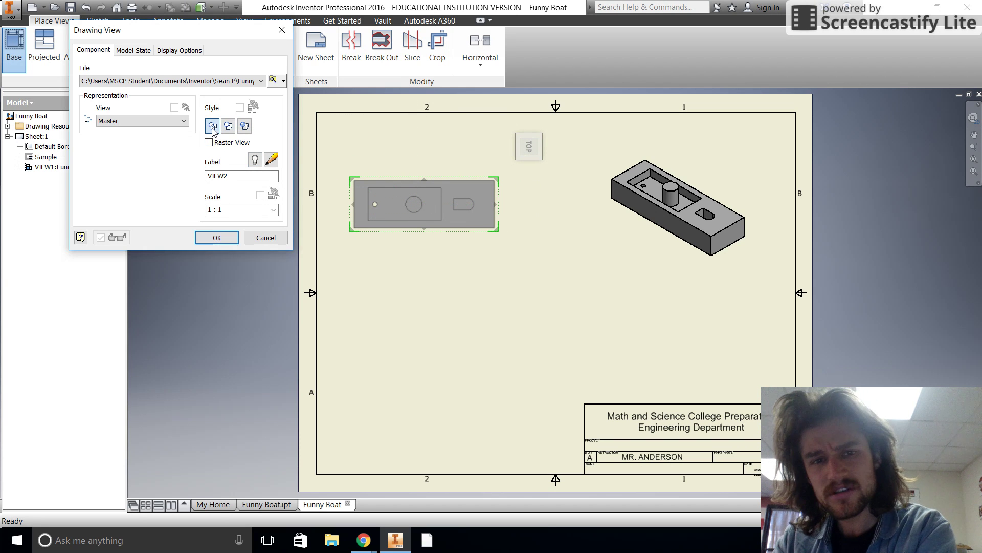
pyautogui.click(216, 238)
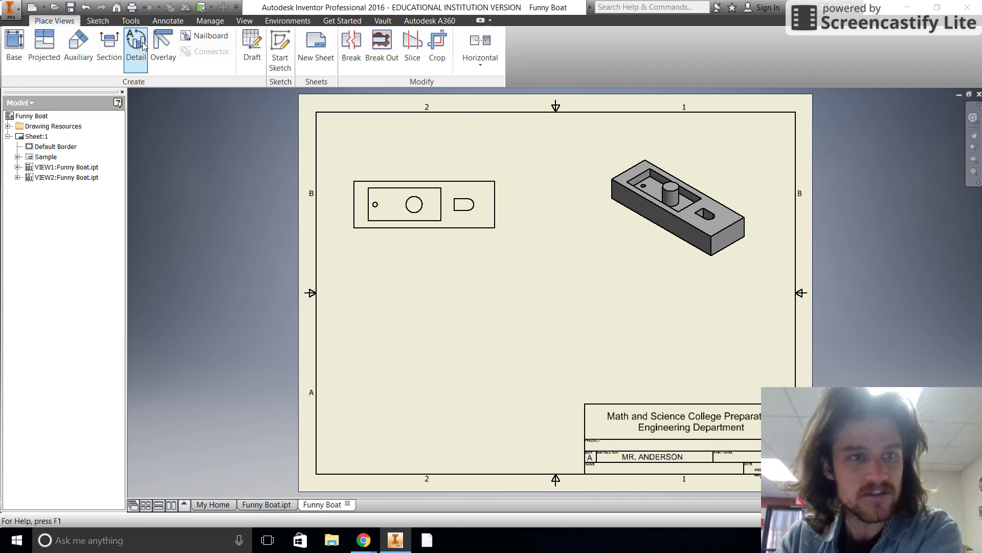
# Step: Place a full 1:1 section view below the top view, cut along its lengthwise centerline, and undo it
pyautogui.click(107, 47)
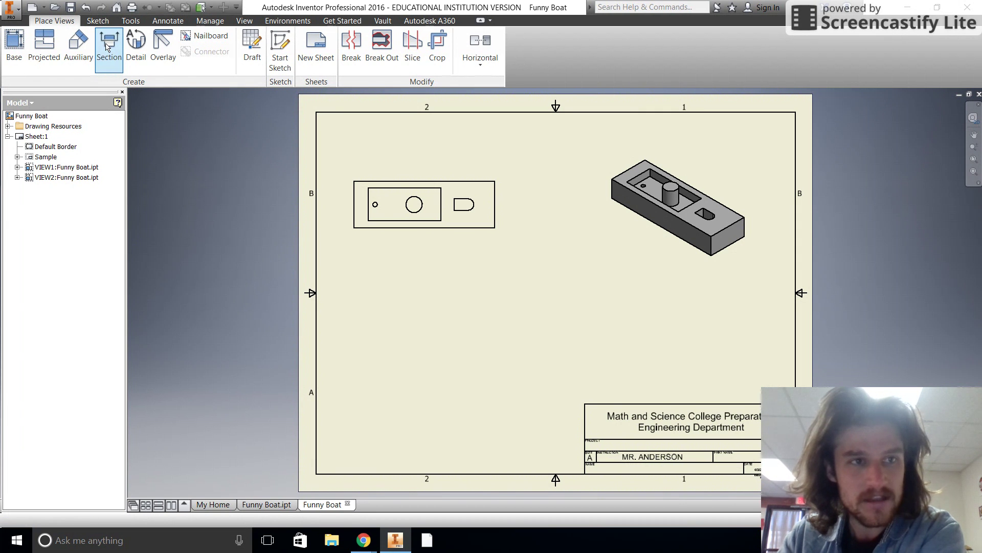
pyautogui.click(348, 208)
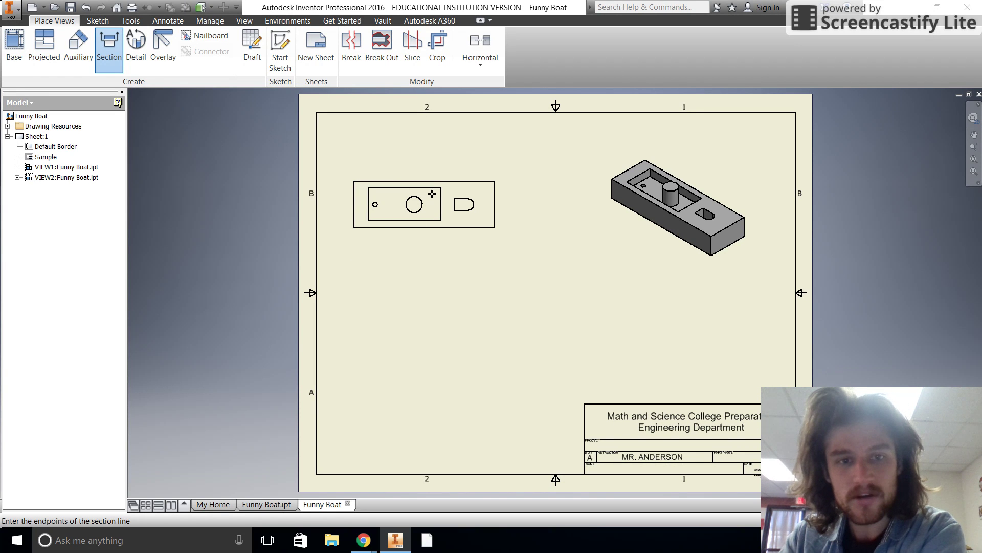
pyautogui.click(494, 205)
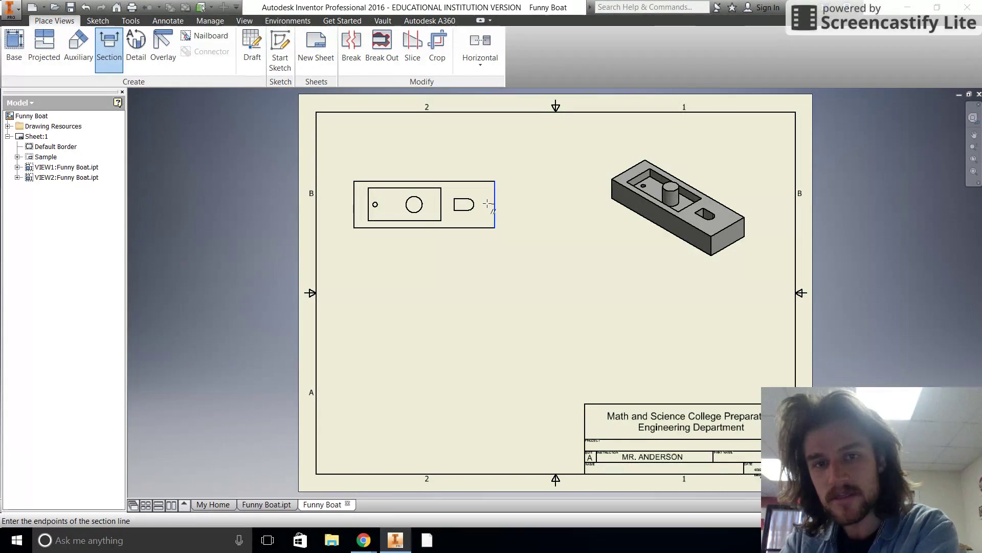
pyautogui.click(354, 205)
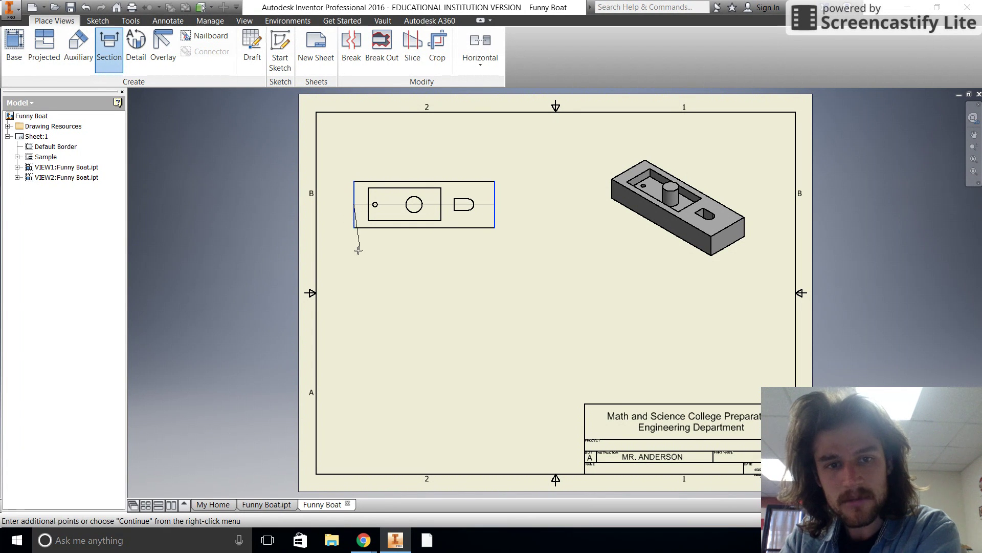
pyautogui.rightClick(340, 203)
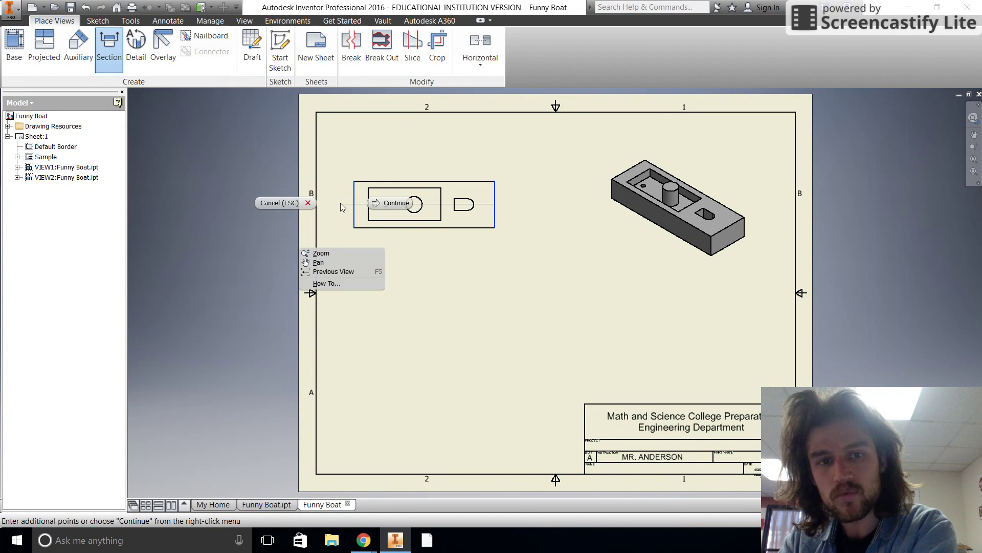
pyautogui.click(385, 205)
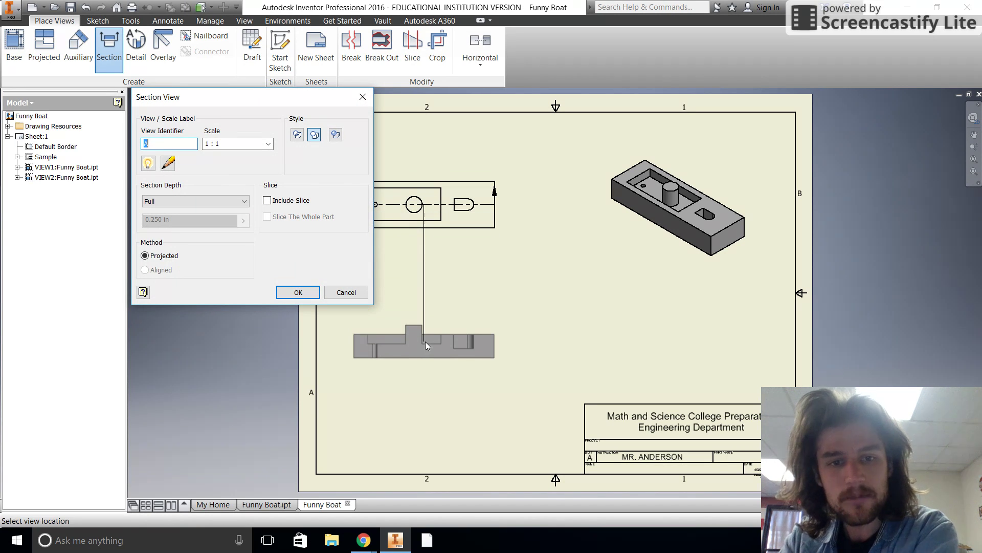
pyautogui.click(427, 345)
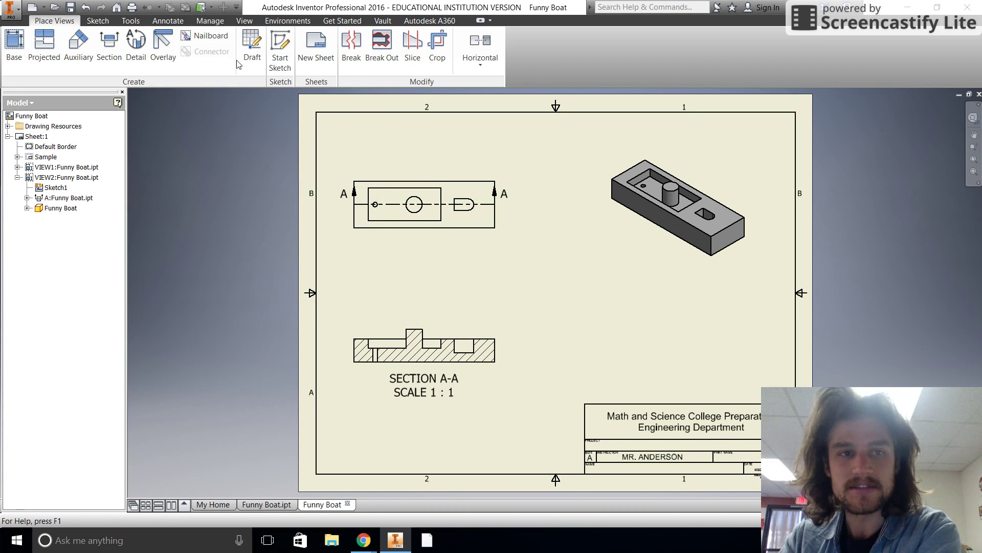
pyautogui.click(86, 8)
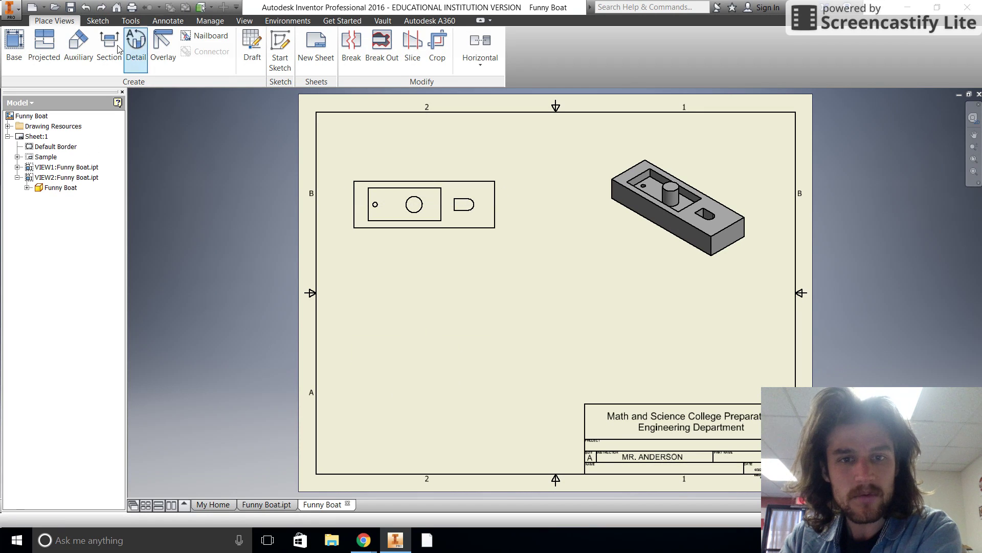
# Step: Place a full-depth 1:1 section view A below the top view, cut lengthwise between the midpoints of the block's short edges
pyautogui.click(109, 46)
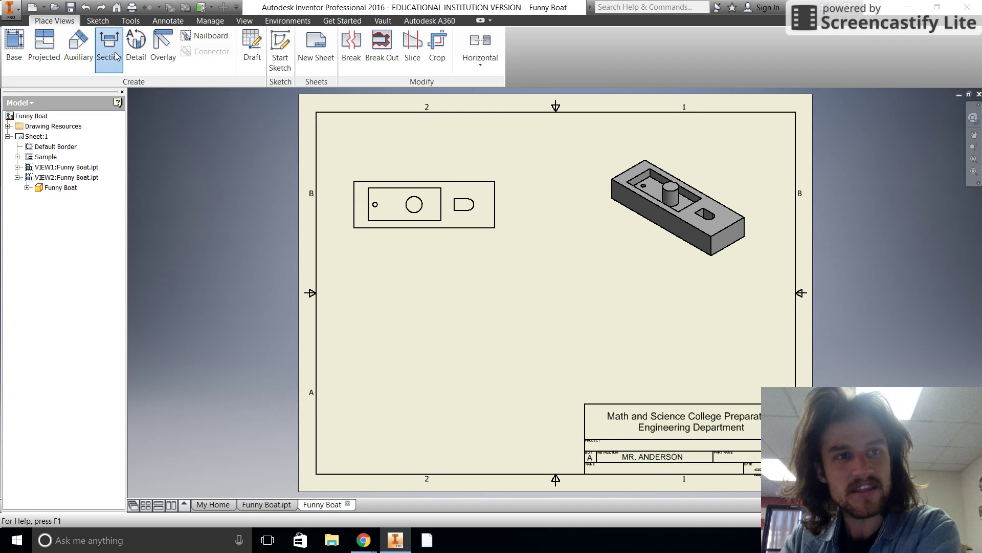
pyautogui.click(500, 202)
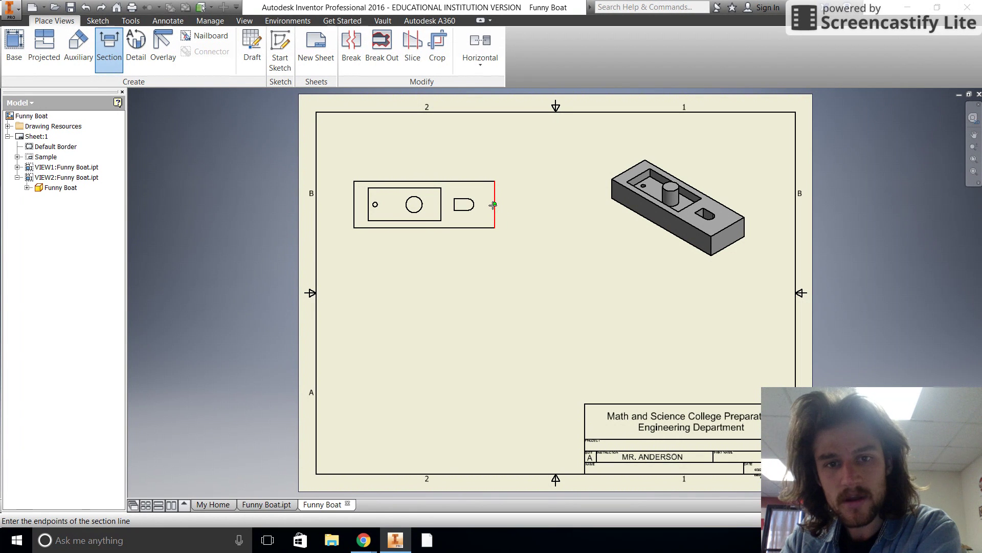
pyautogui.click(354, 205)
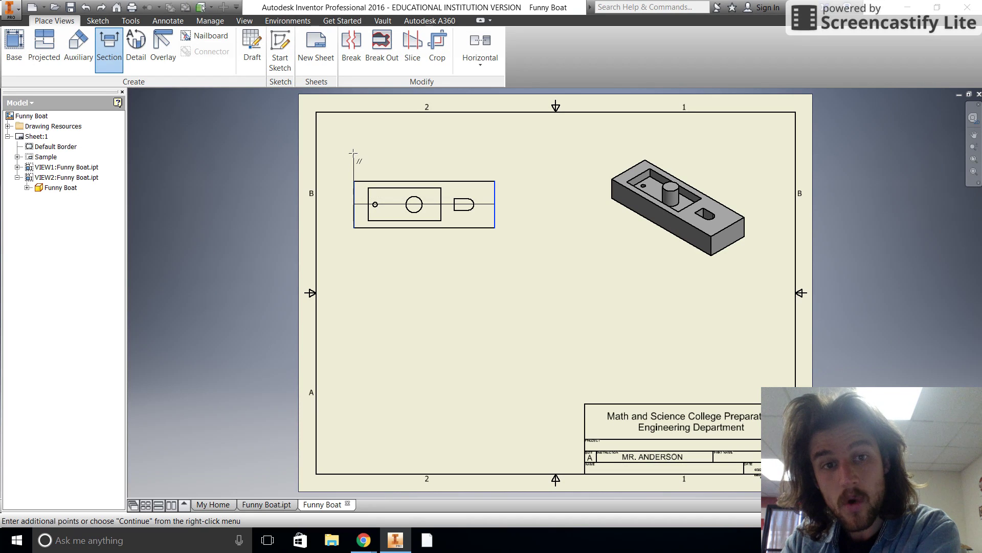
pyautogui.rightClick(348, 204)
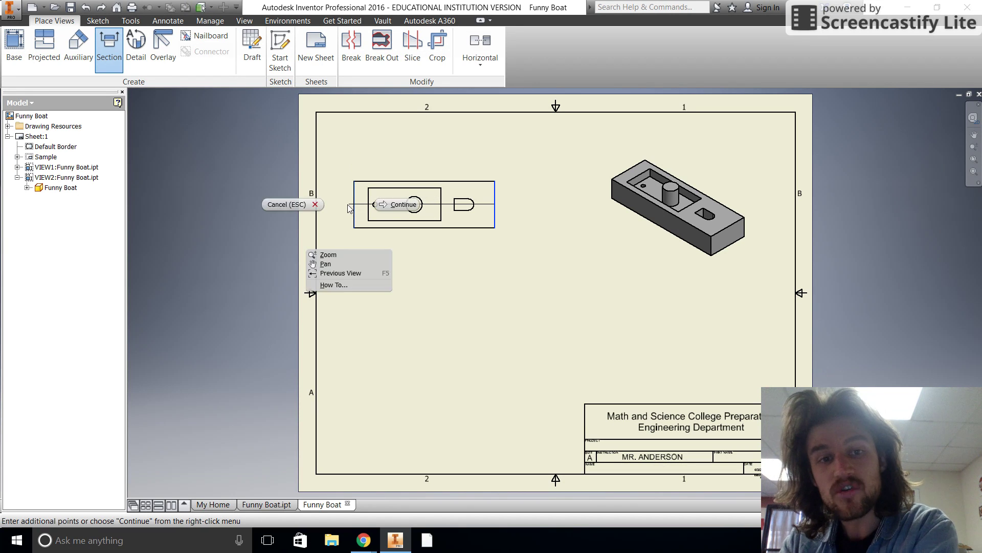
pyautogui.click(387, 206)
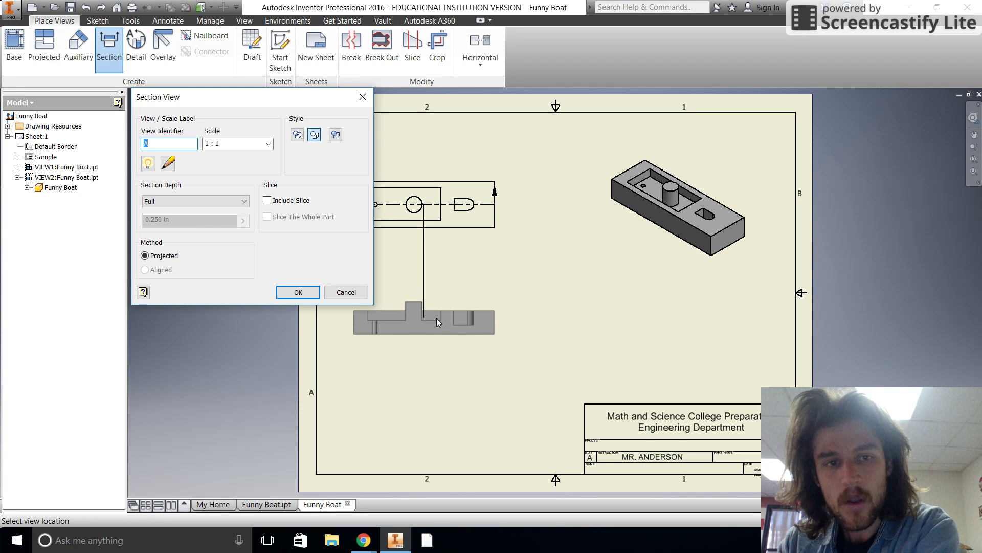
pyautogui.click(437, 314)
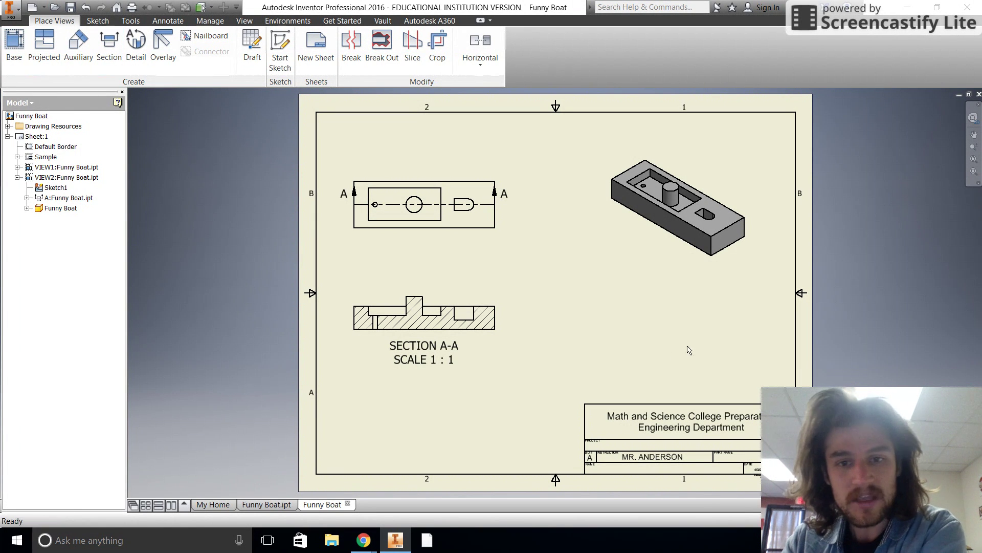
# Step: Place a 1:1 base view of the block's back end below the isometric view, level with the section view, in Hidden Line style
pyautogui.click(14, 46)
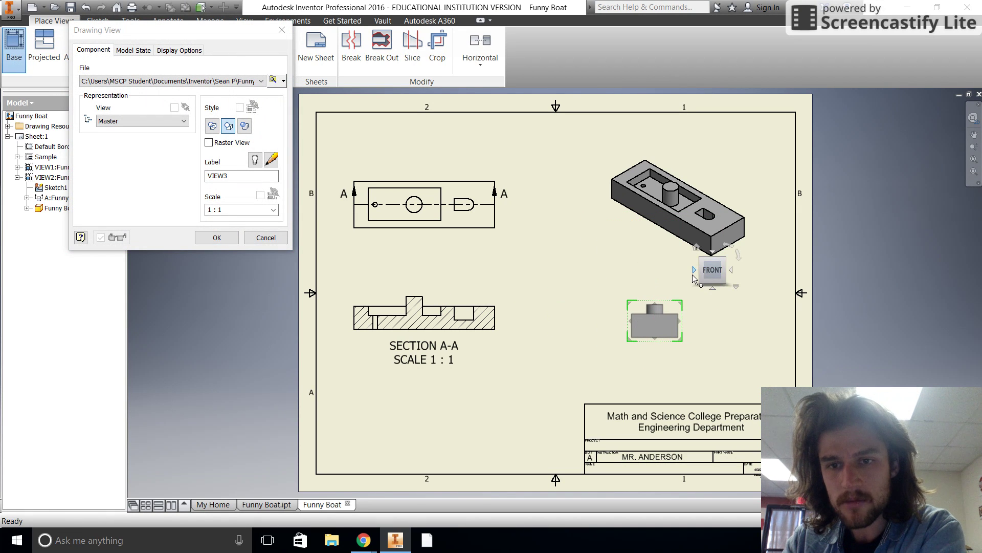
pyautogui.click(695, 270)
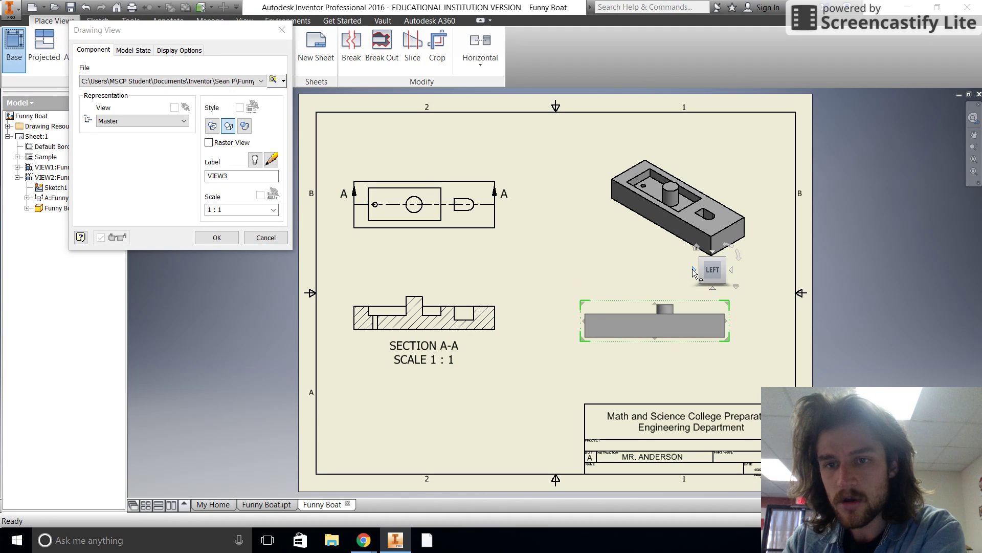
pyautogui.click(694, 270)
pyautogui.click(694, 270)
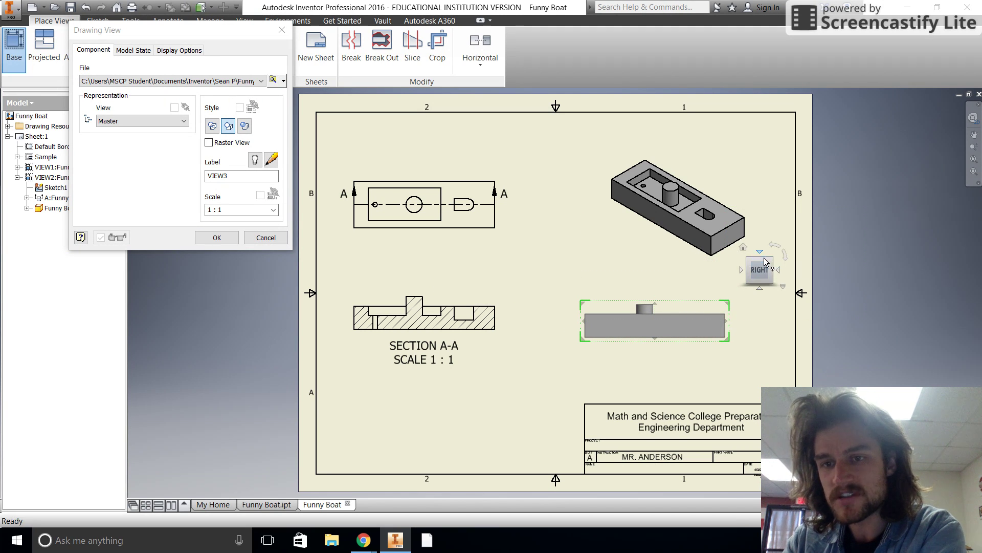
pyautogui.click(776, 270)
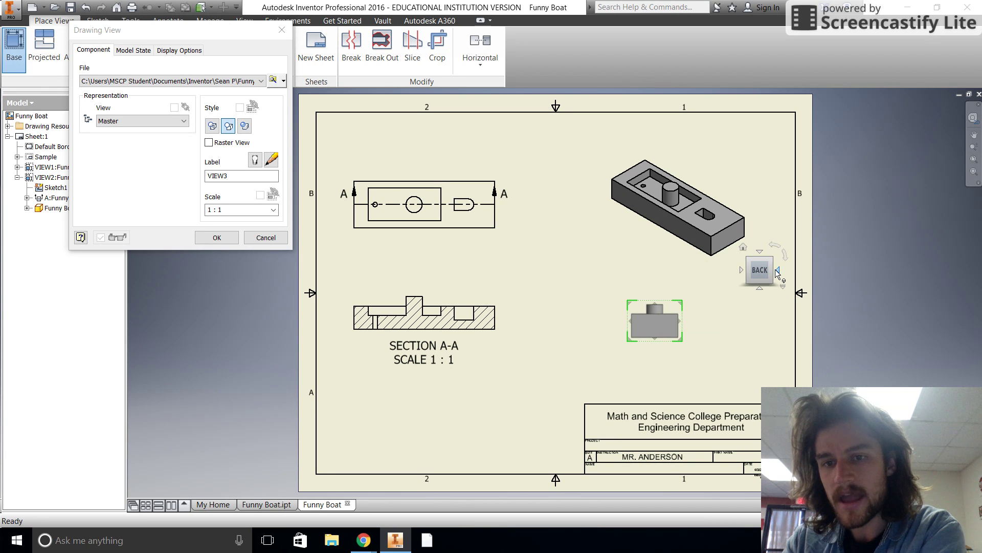
pyautogui.click(695, 270)
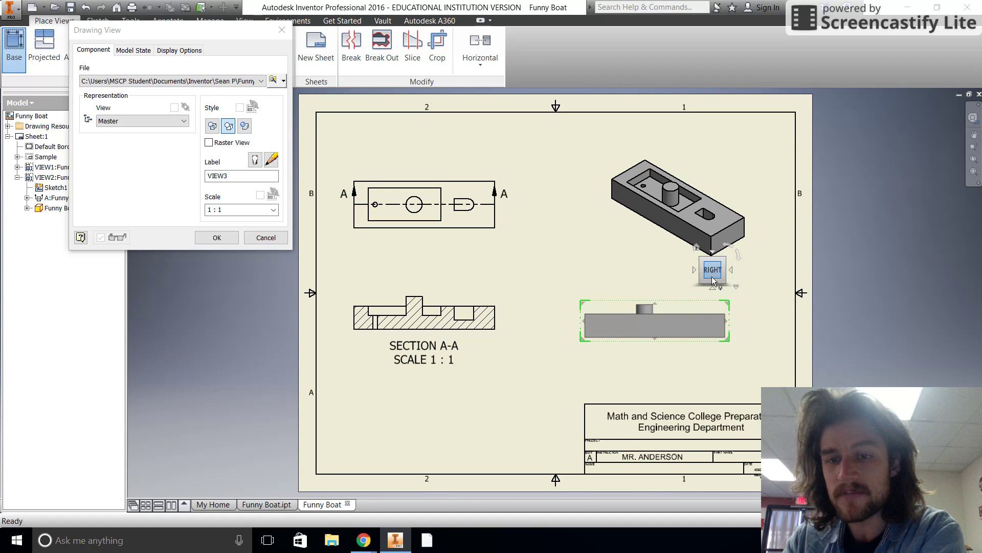
pyautogui.moveTo(681, 317); pyautogui.dragTo(692, 308)
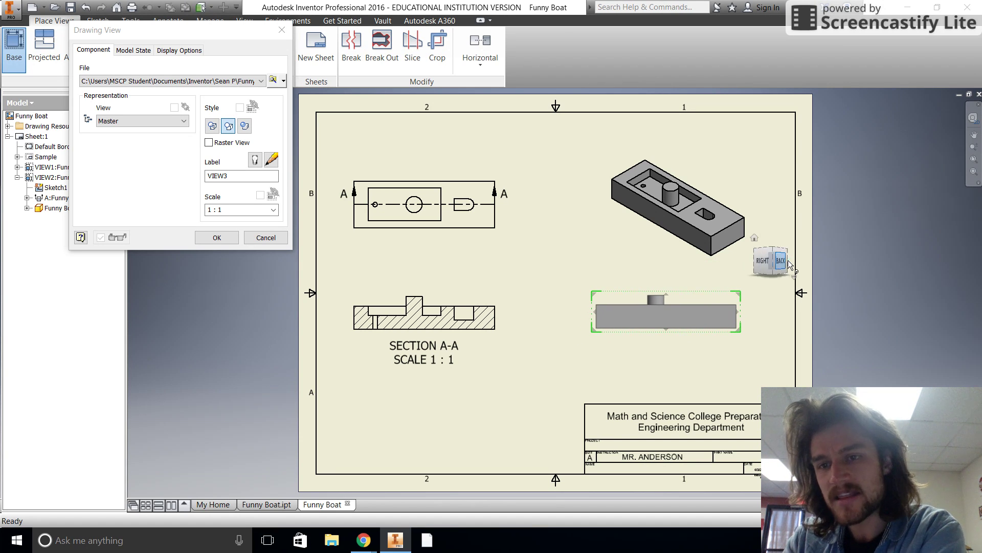
pyautogui.click(788, 260)
pyautogui.moveTo(660, 304); pyautogui.dragTo(473, 142)
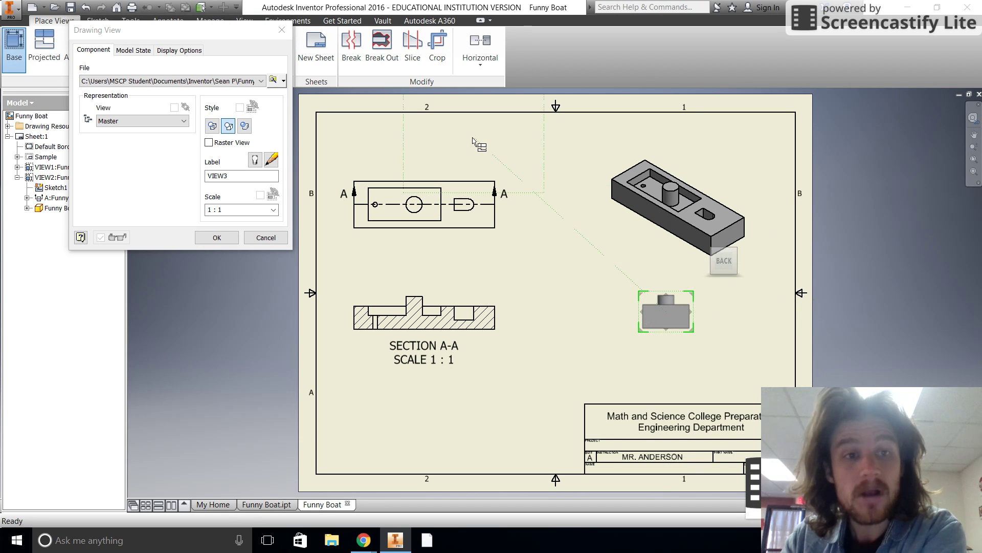
pyautogui.click(212, 125)
pyautogui.click(217, 238)
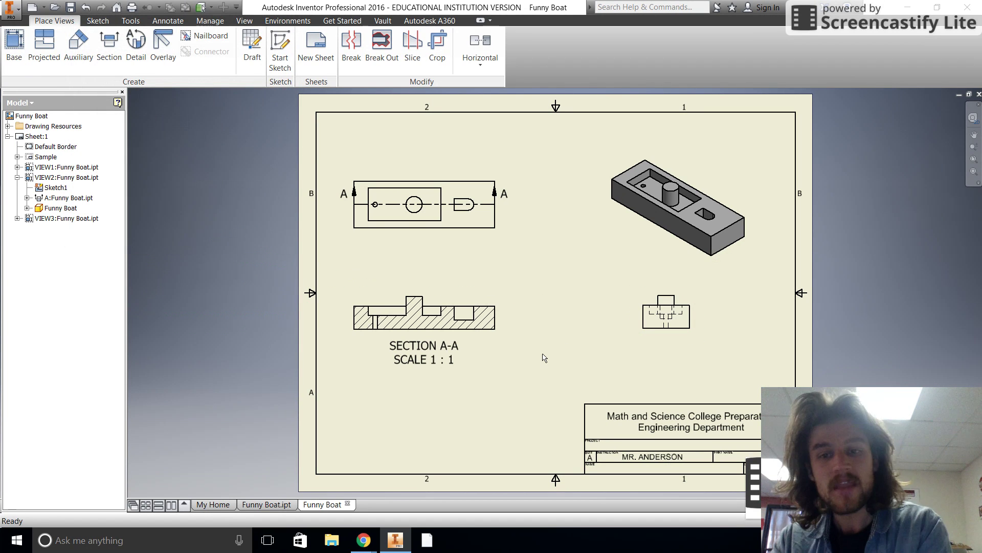